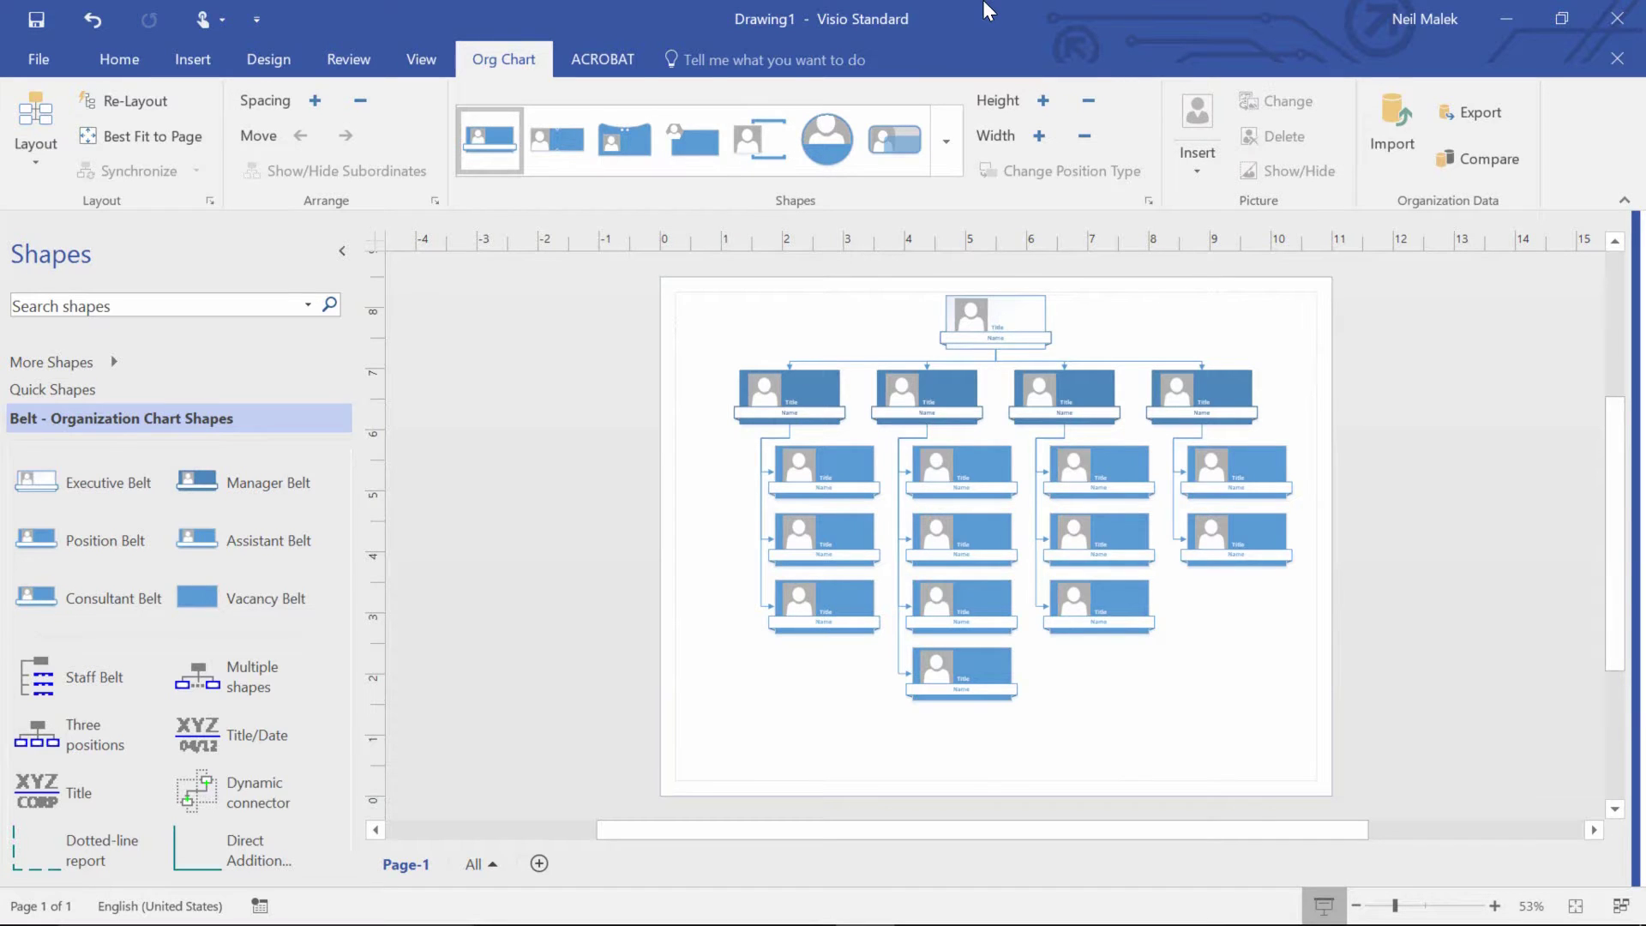
# Step: Apply the dark teal and red Professional theme from the Design tab's Themes gallery
pyautogui.click(250, 59)
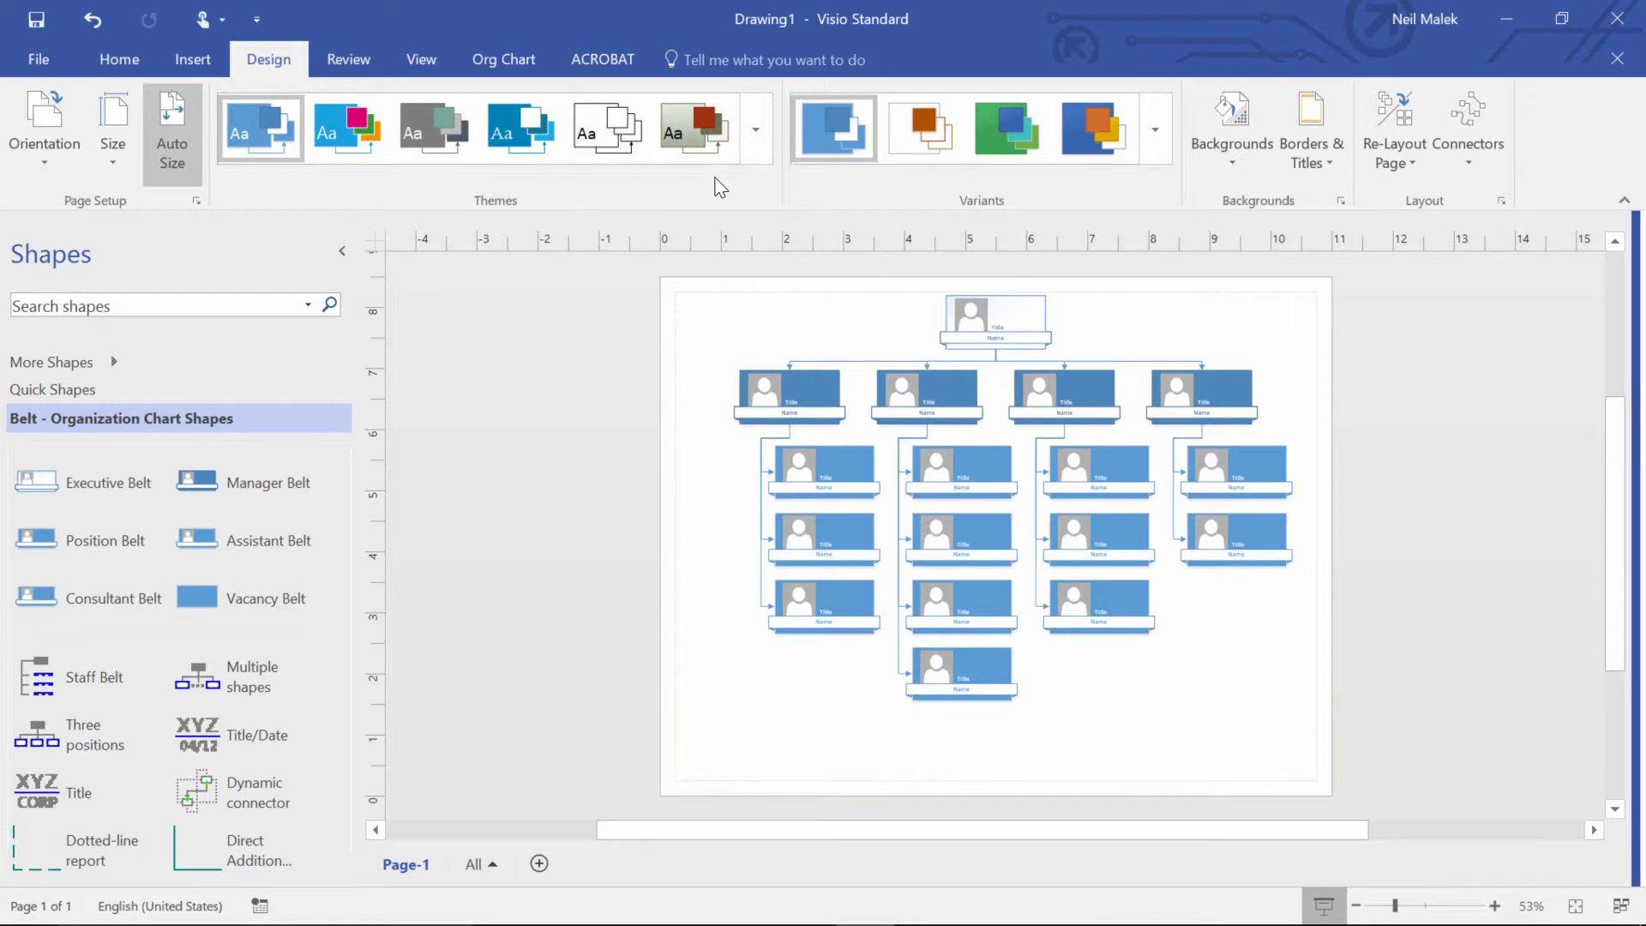
pyautogui.click(756, 130)
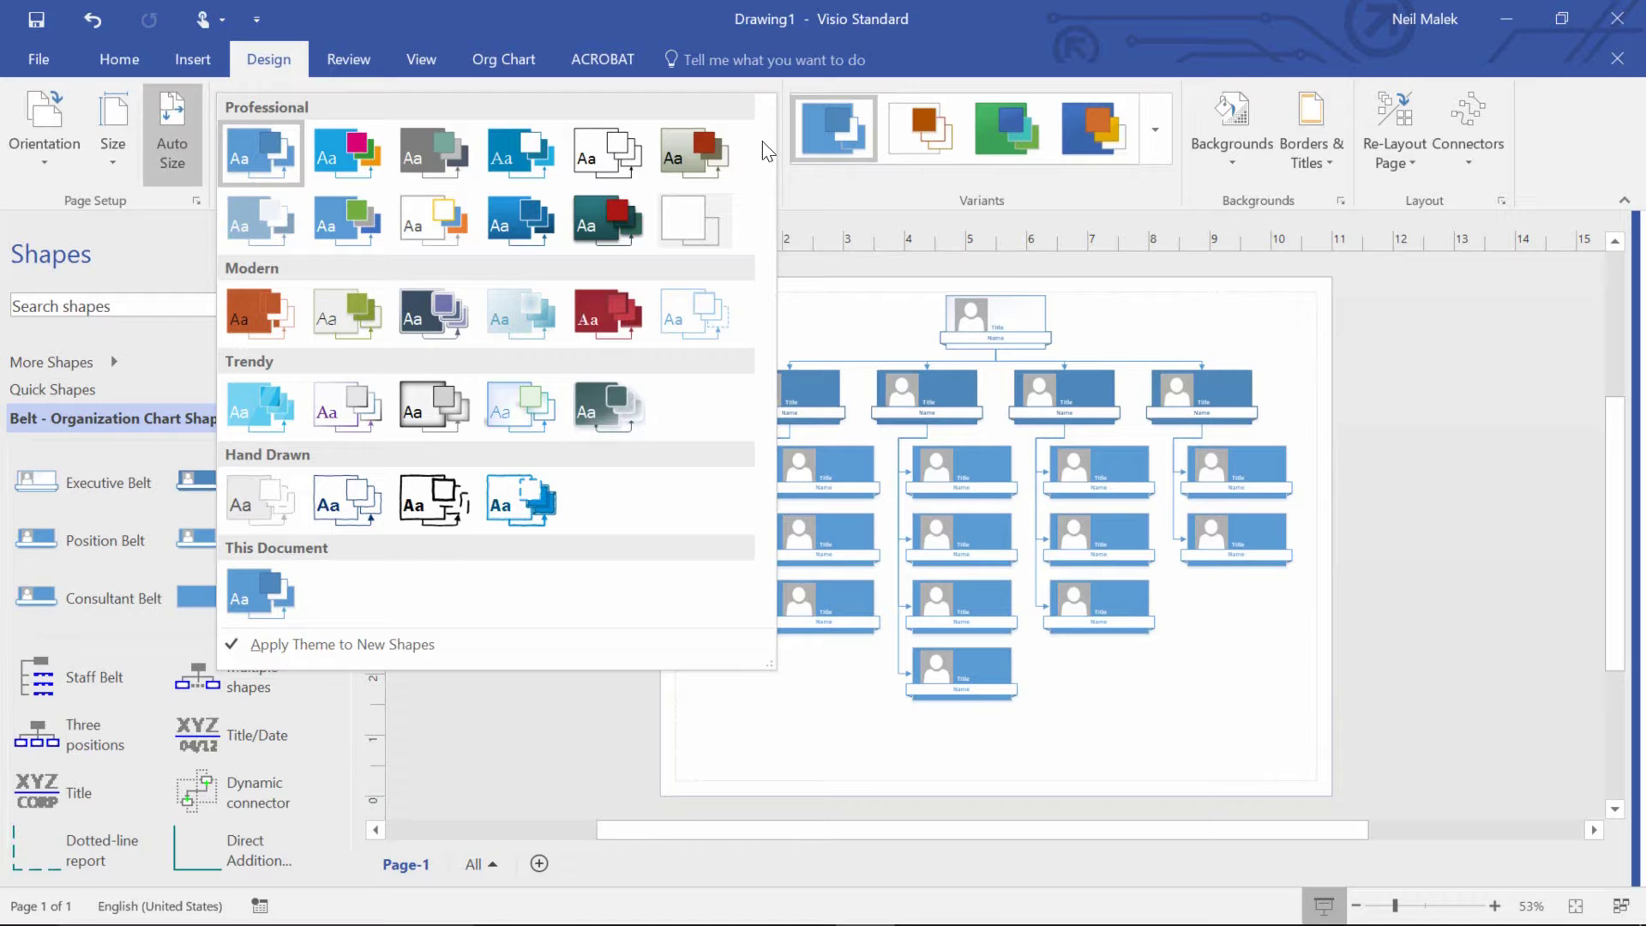
pyautogui.click(617, 217)
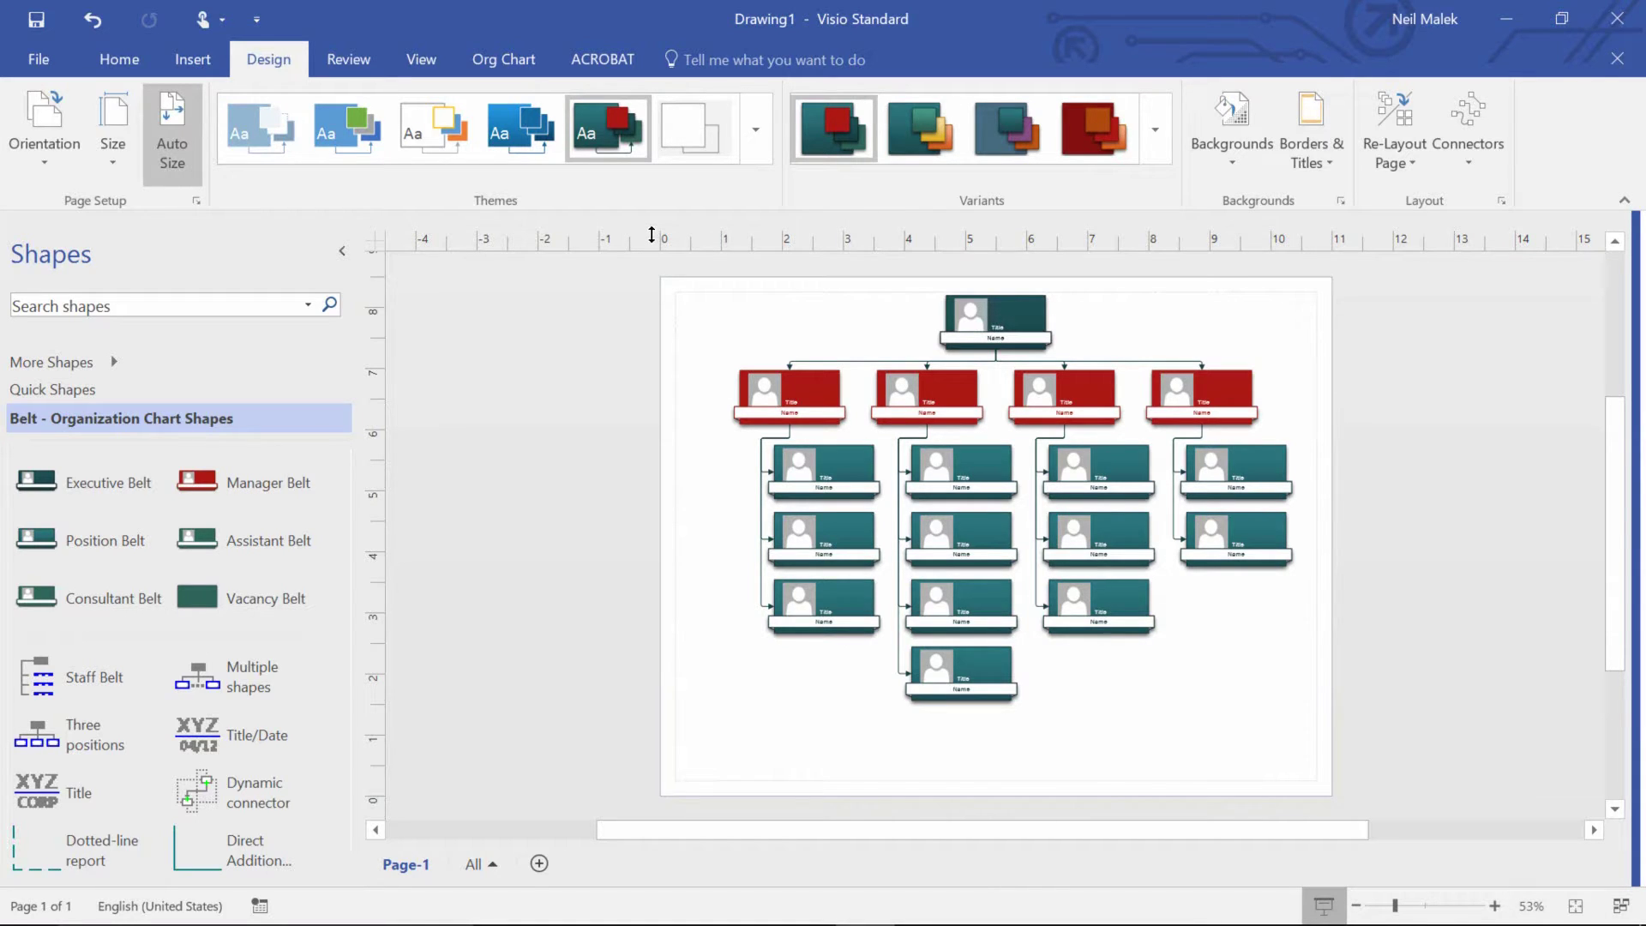
# Step: Set the variant colours to Organic and give the chart shapes the Gemstone effect
pyautogui.click(1156, 130)
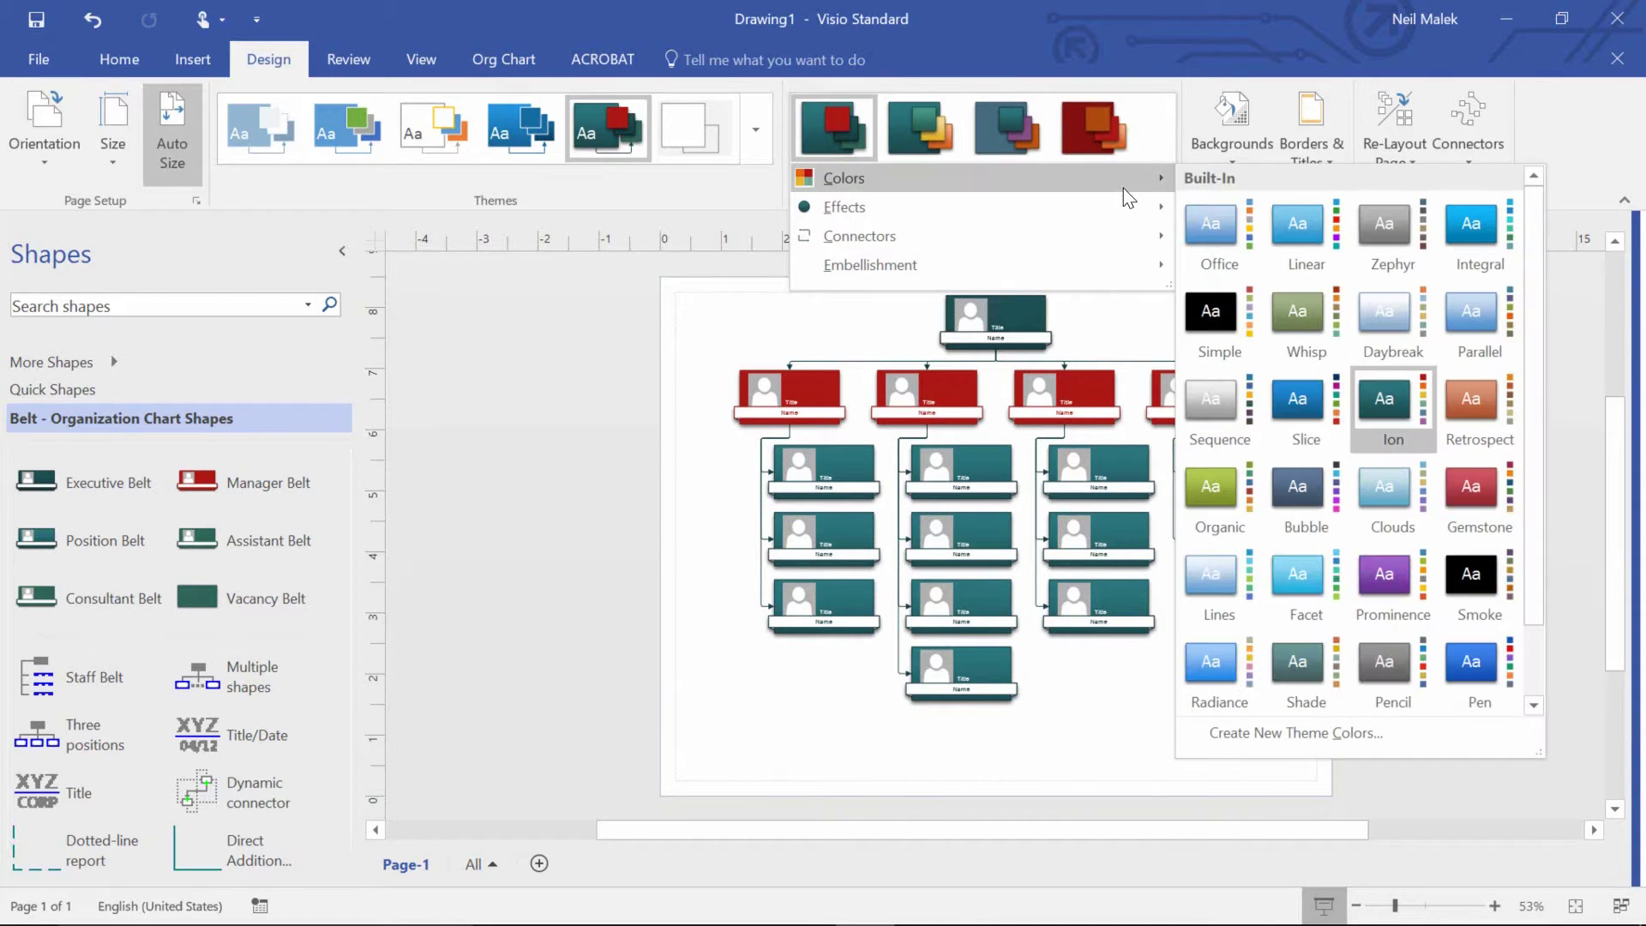
pyautogui.click(1211, 494)
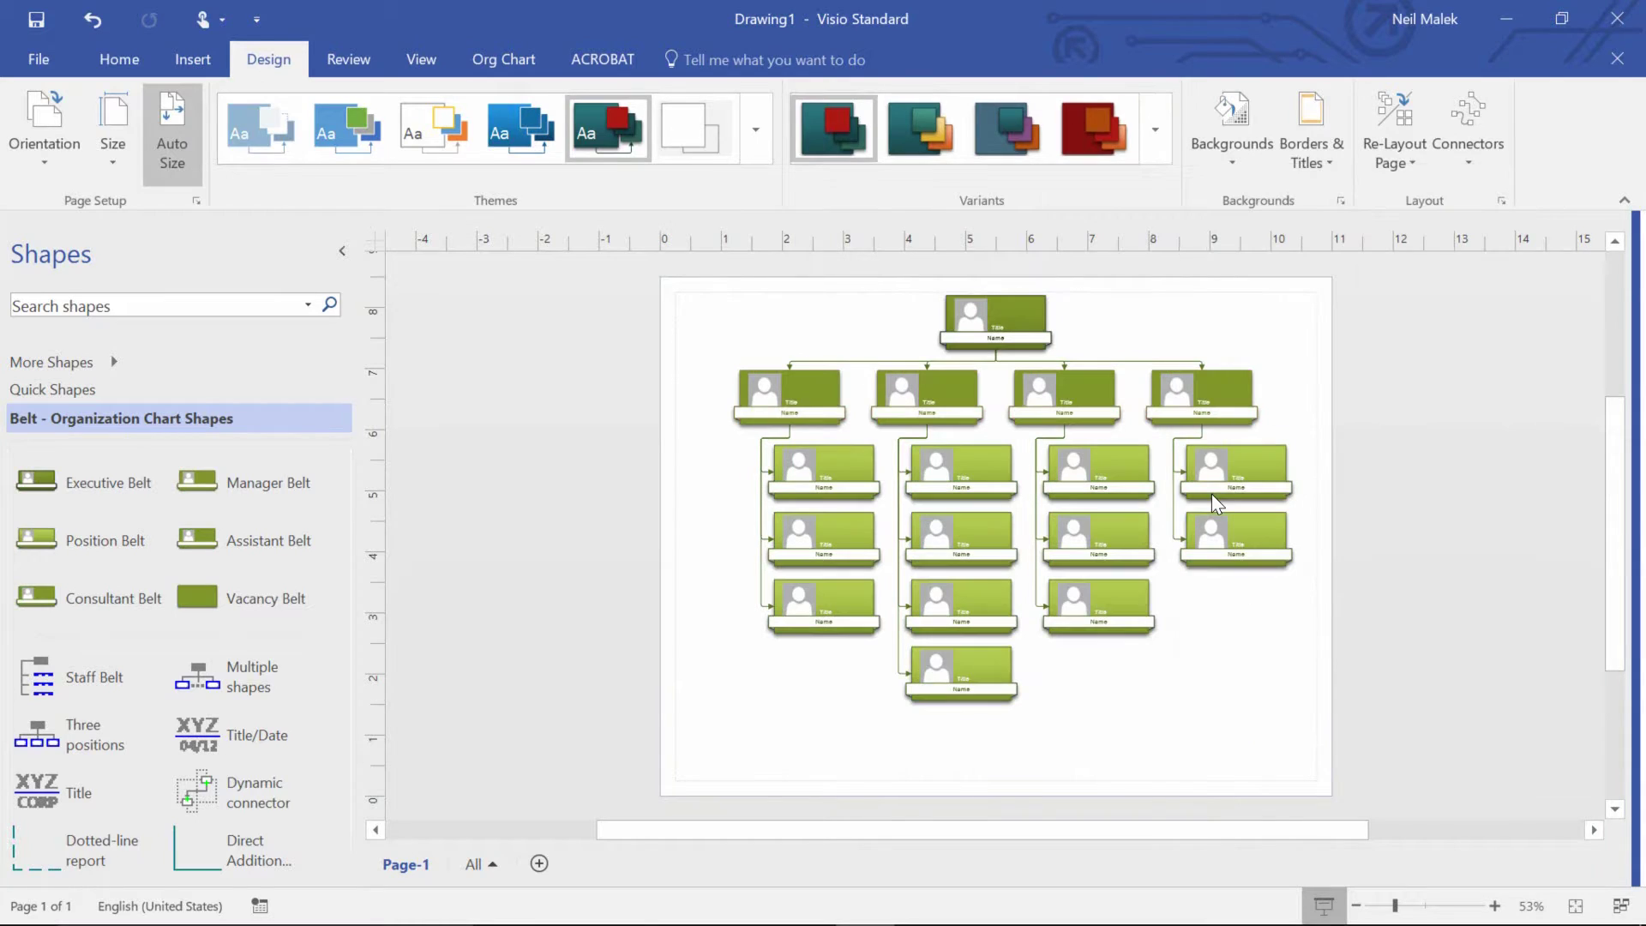
pyautogui.click(1156, 130)
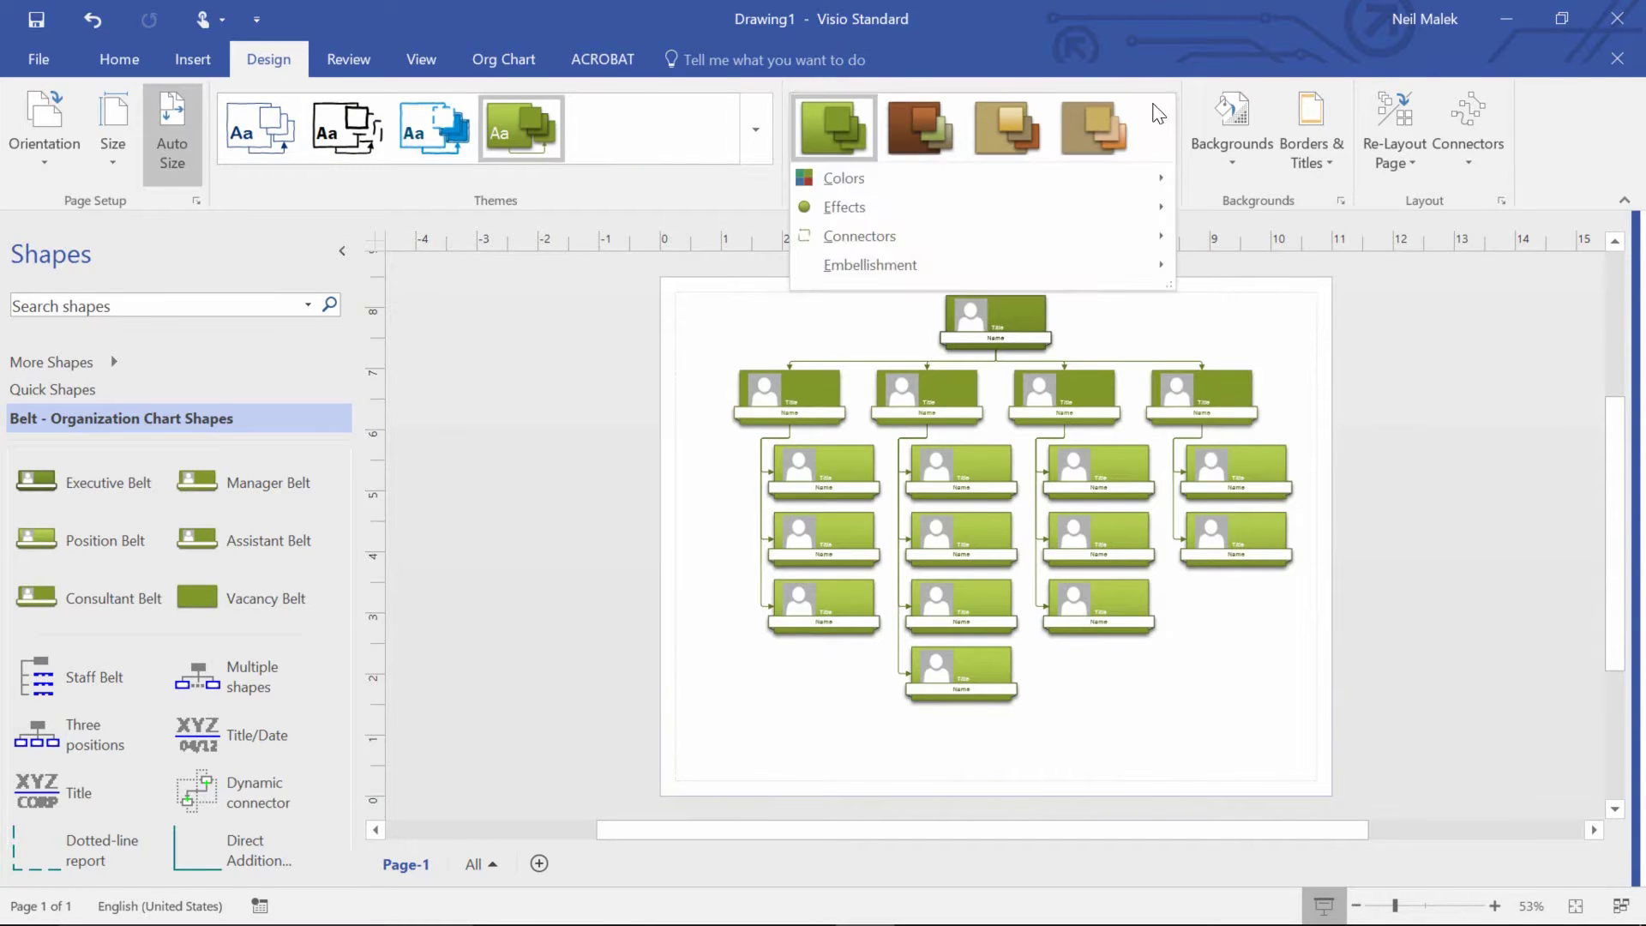
pyautogui.moveTo(1072, 223)
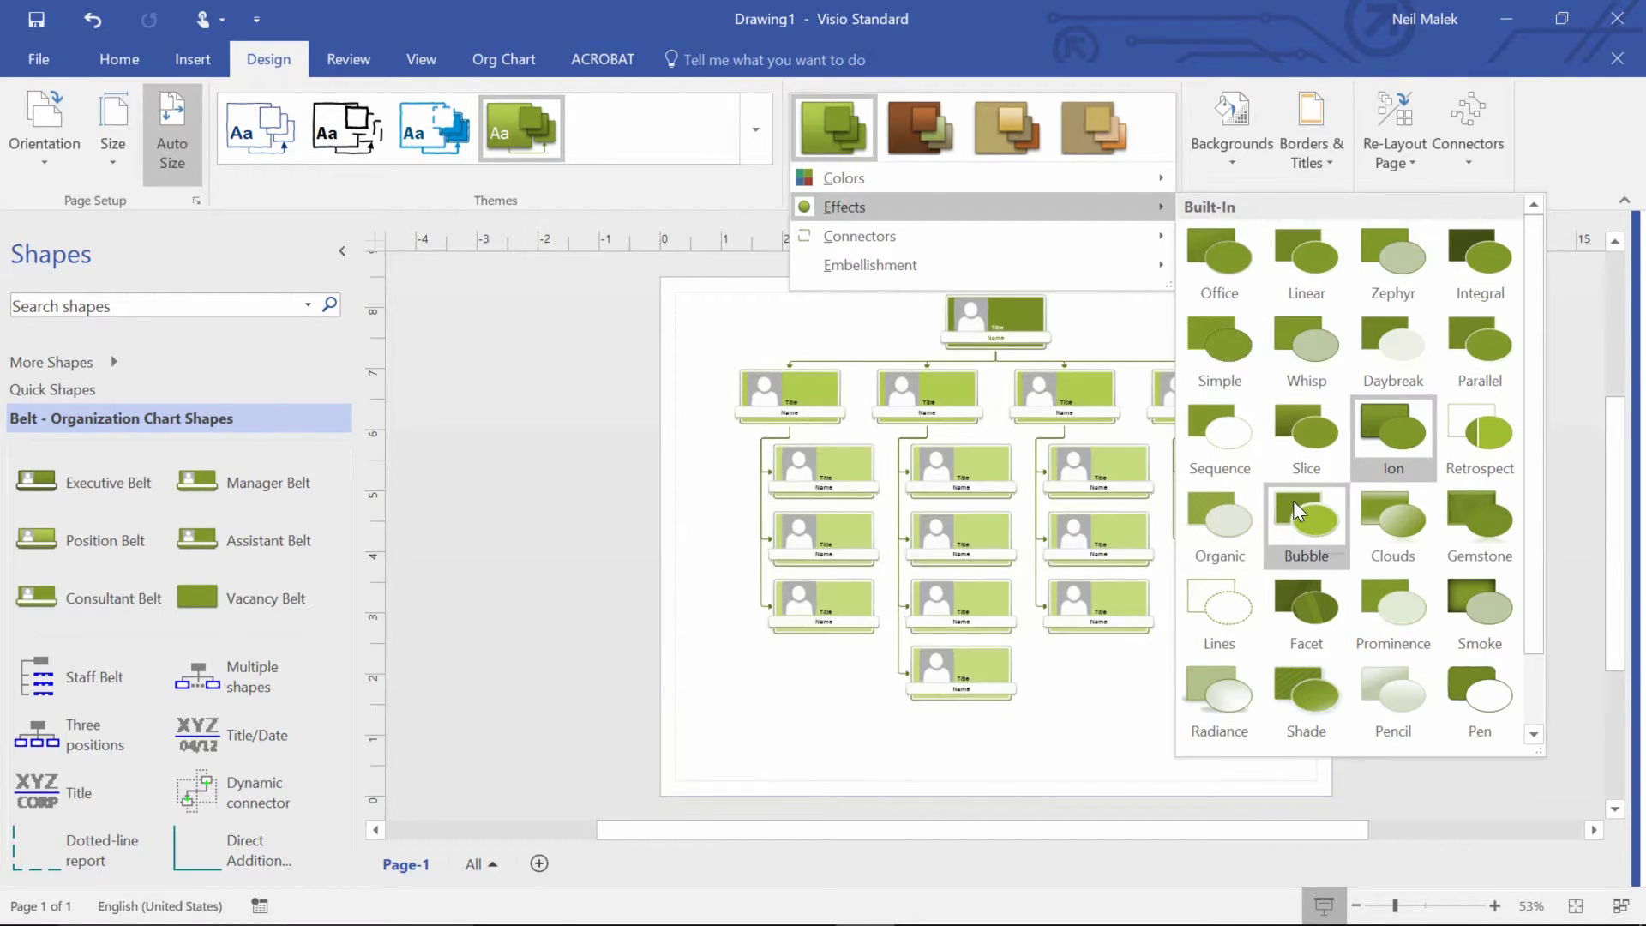
pyautogui.click(1458, 502)
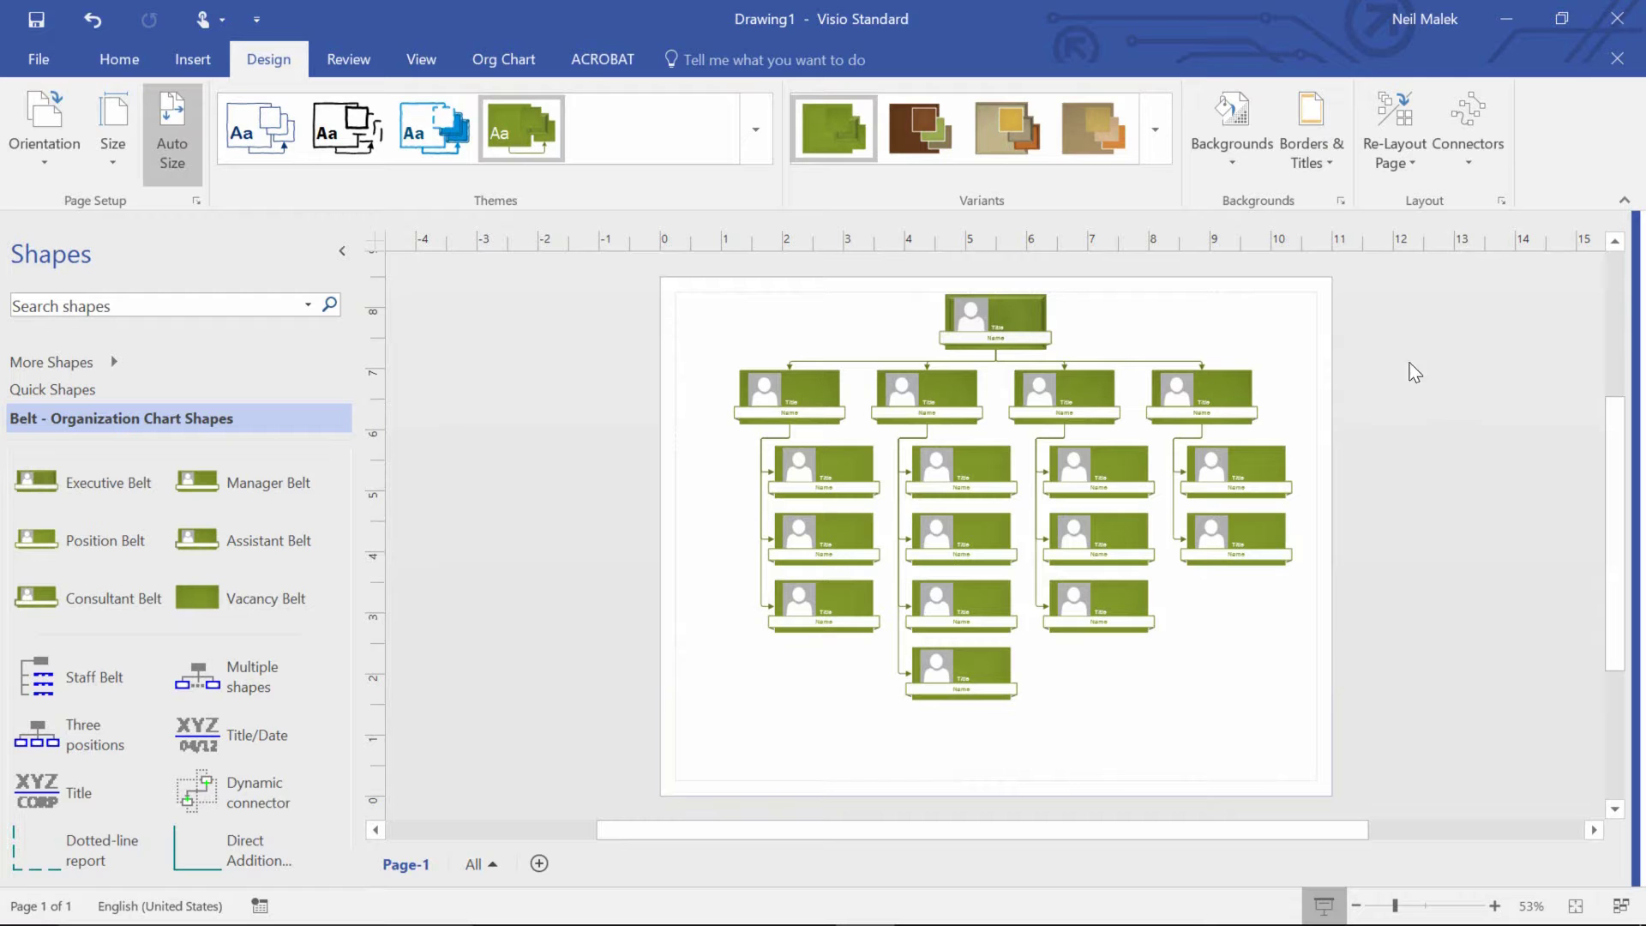
pyautogui.click(755, 130)
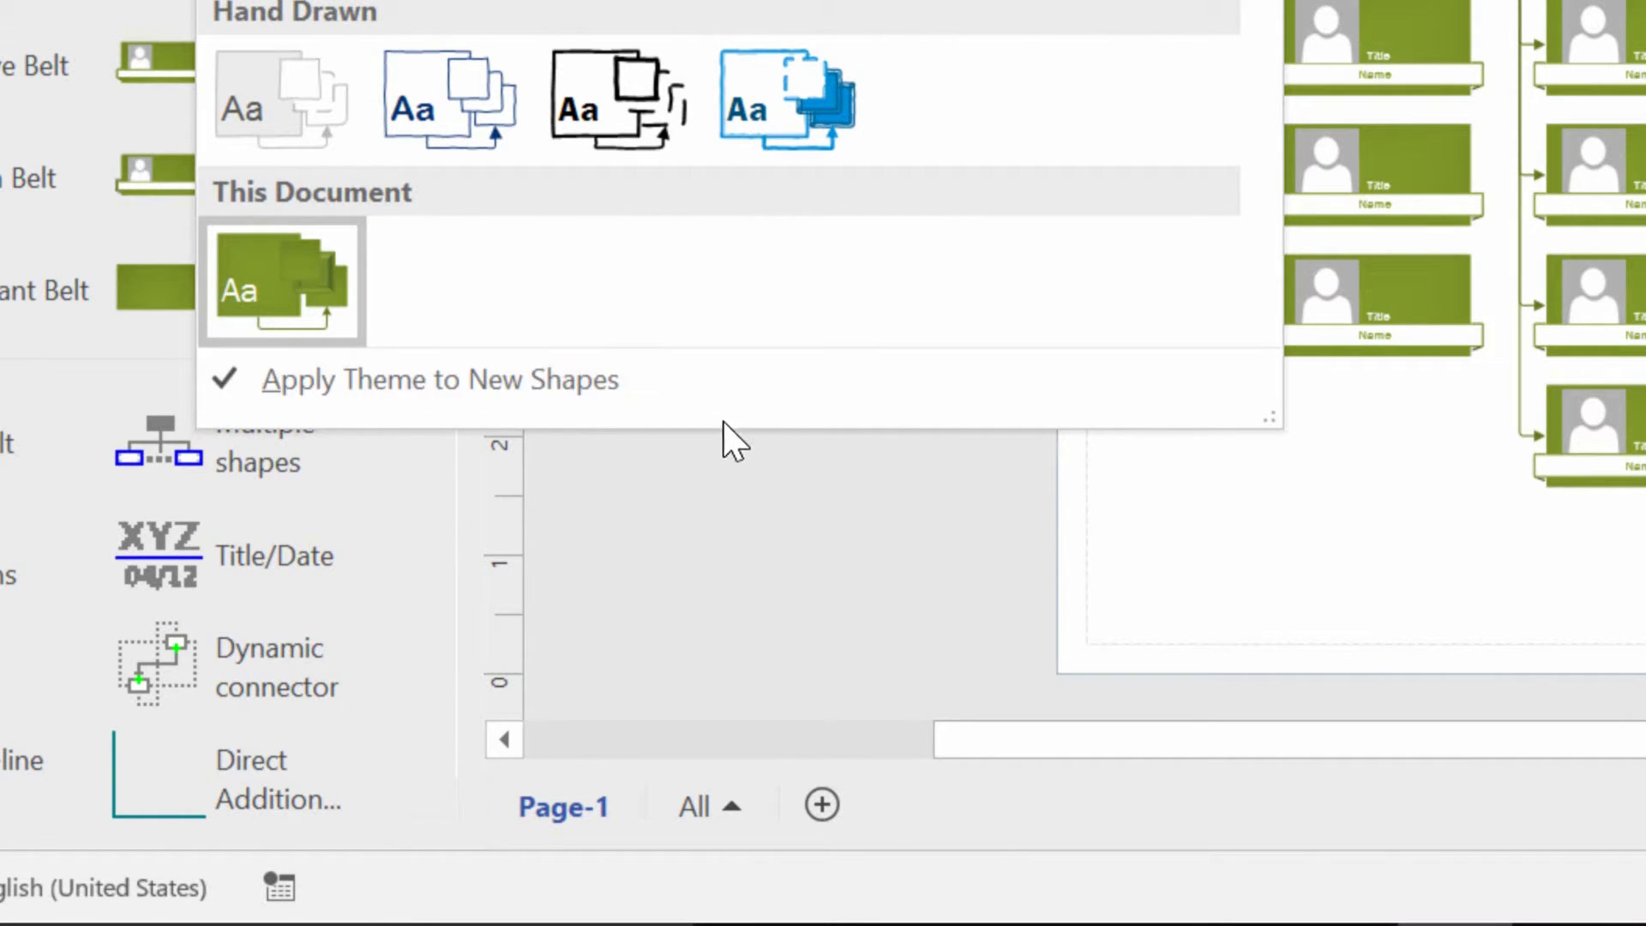
# Step: Close the Themes gallery and show the Variants Colors list with Create New Theme Colors
pyautogui.click(785, 478)
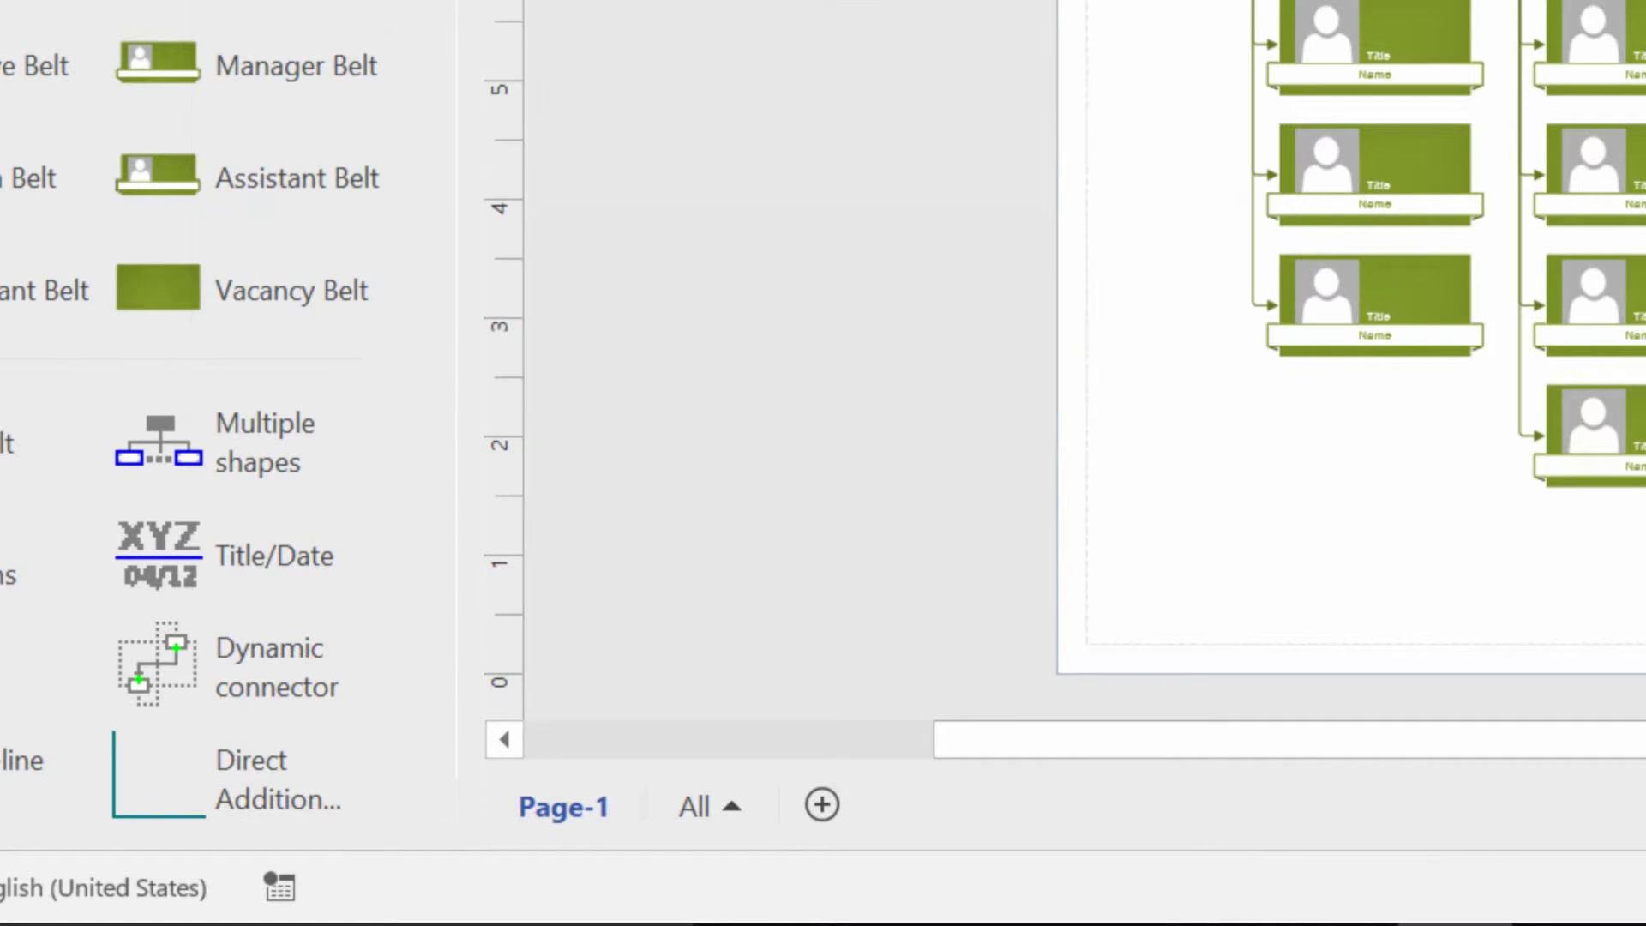
pyautogui.click(1167, 130)
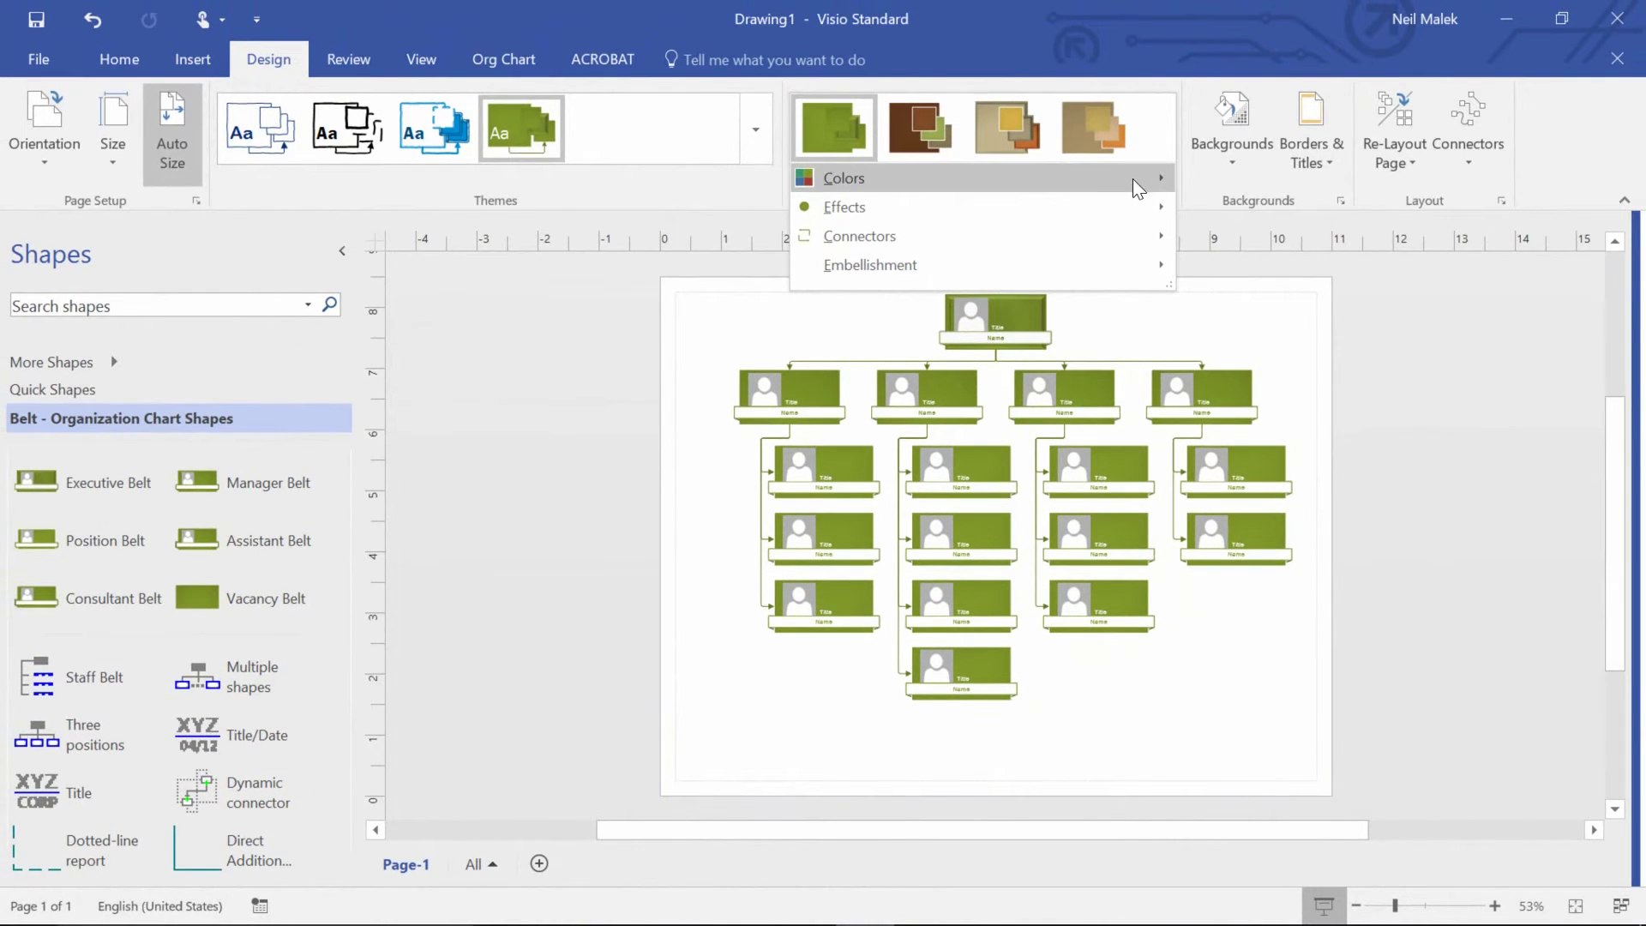
pyautogui.moveTo(1133, 178)
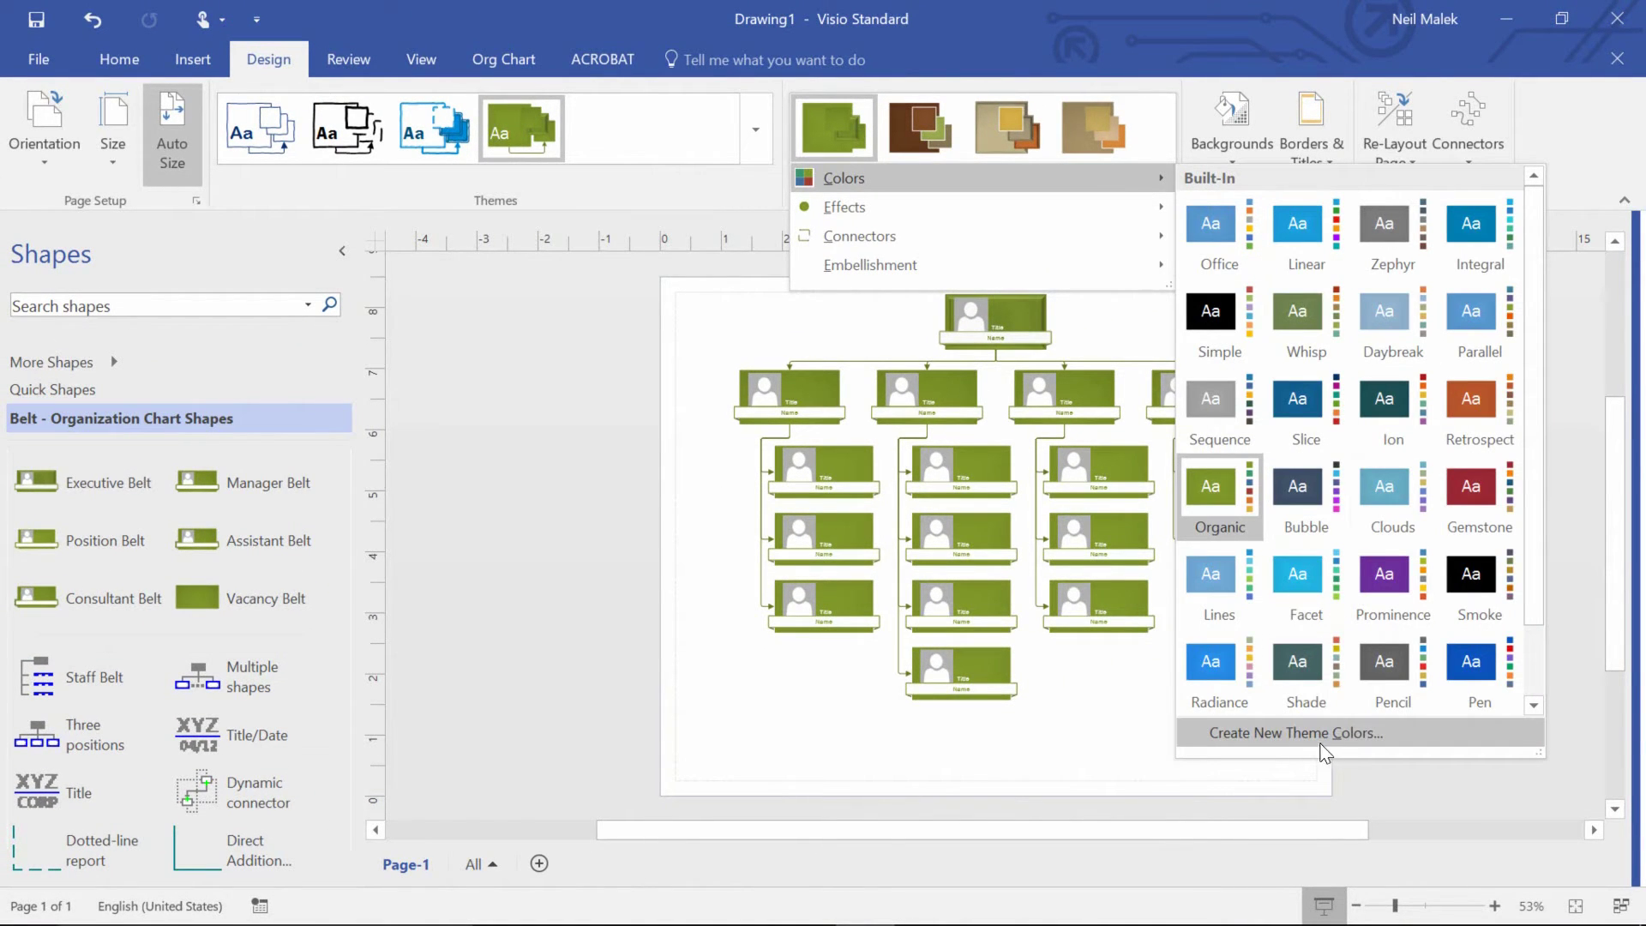
# Step: Create custom theme colours with Accent 2 set to gold and Accent 3 to dark navy
pyautogui.click(1350, 738)
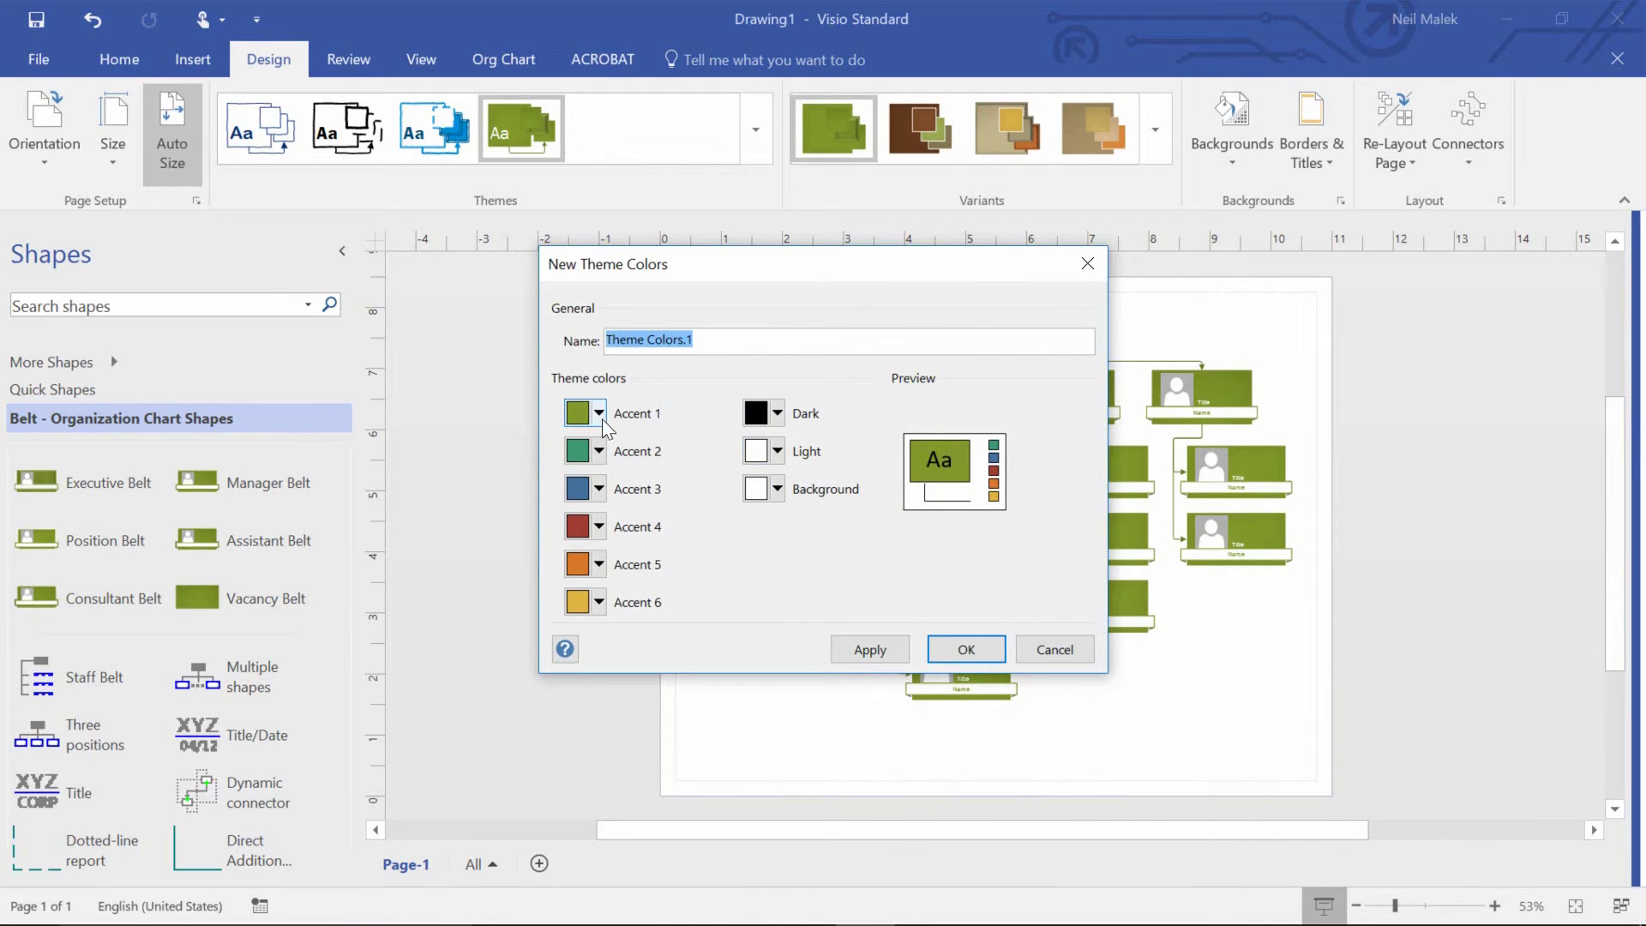
pyautogui.click(598, 451)
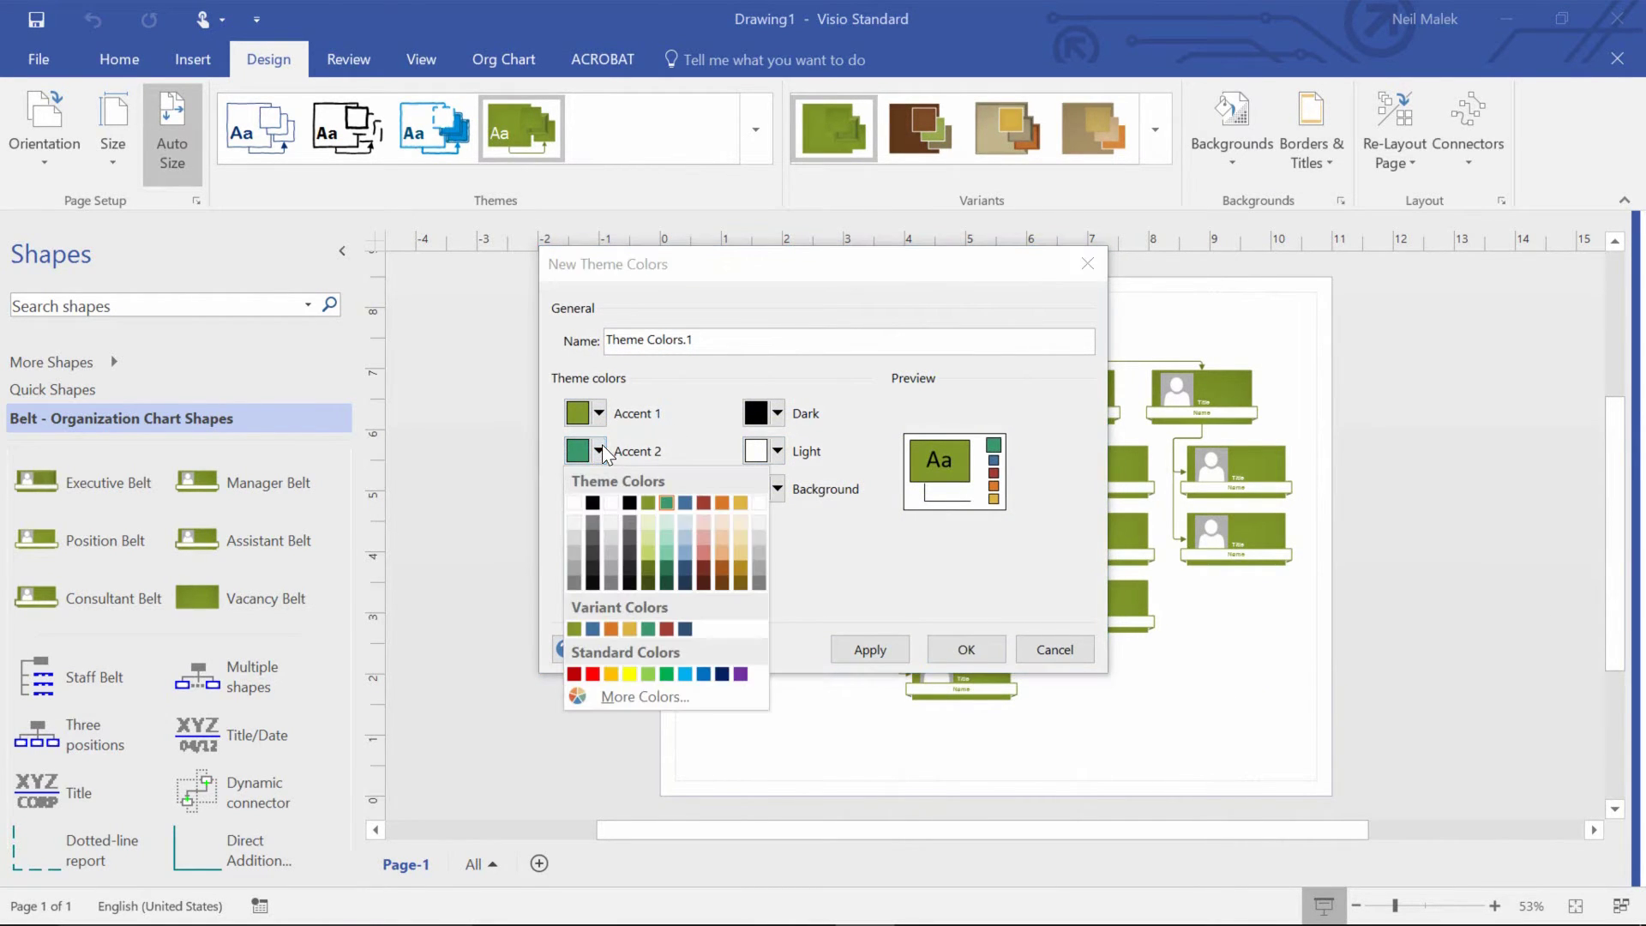
pyautogui.click(610, 674)
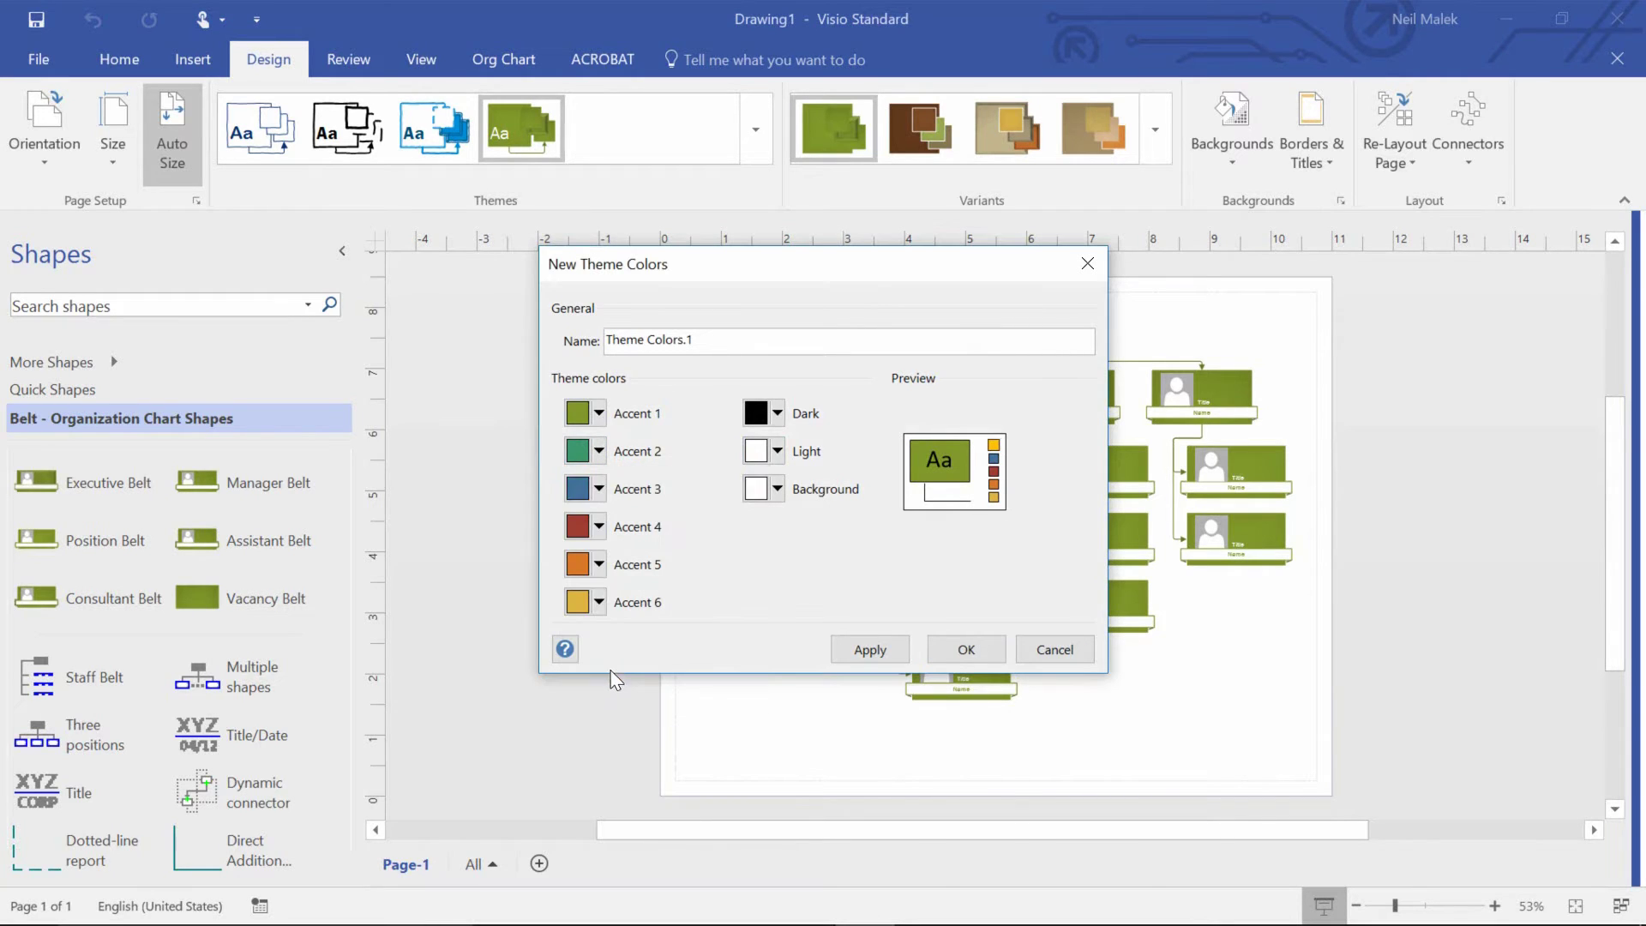
pyautogui.click(599, 488)
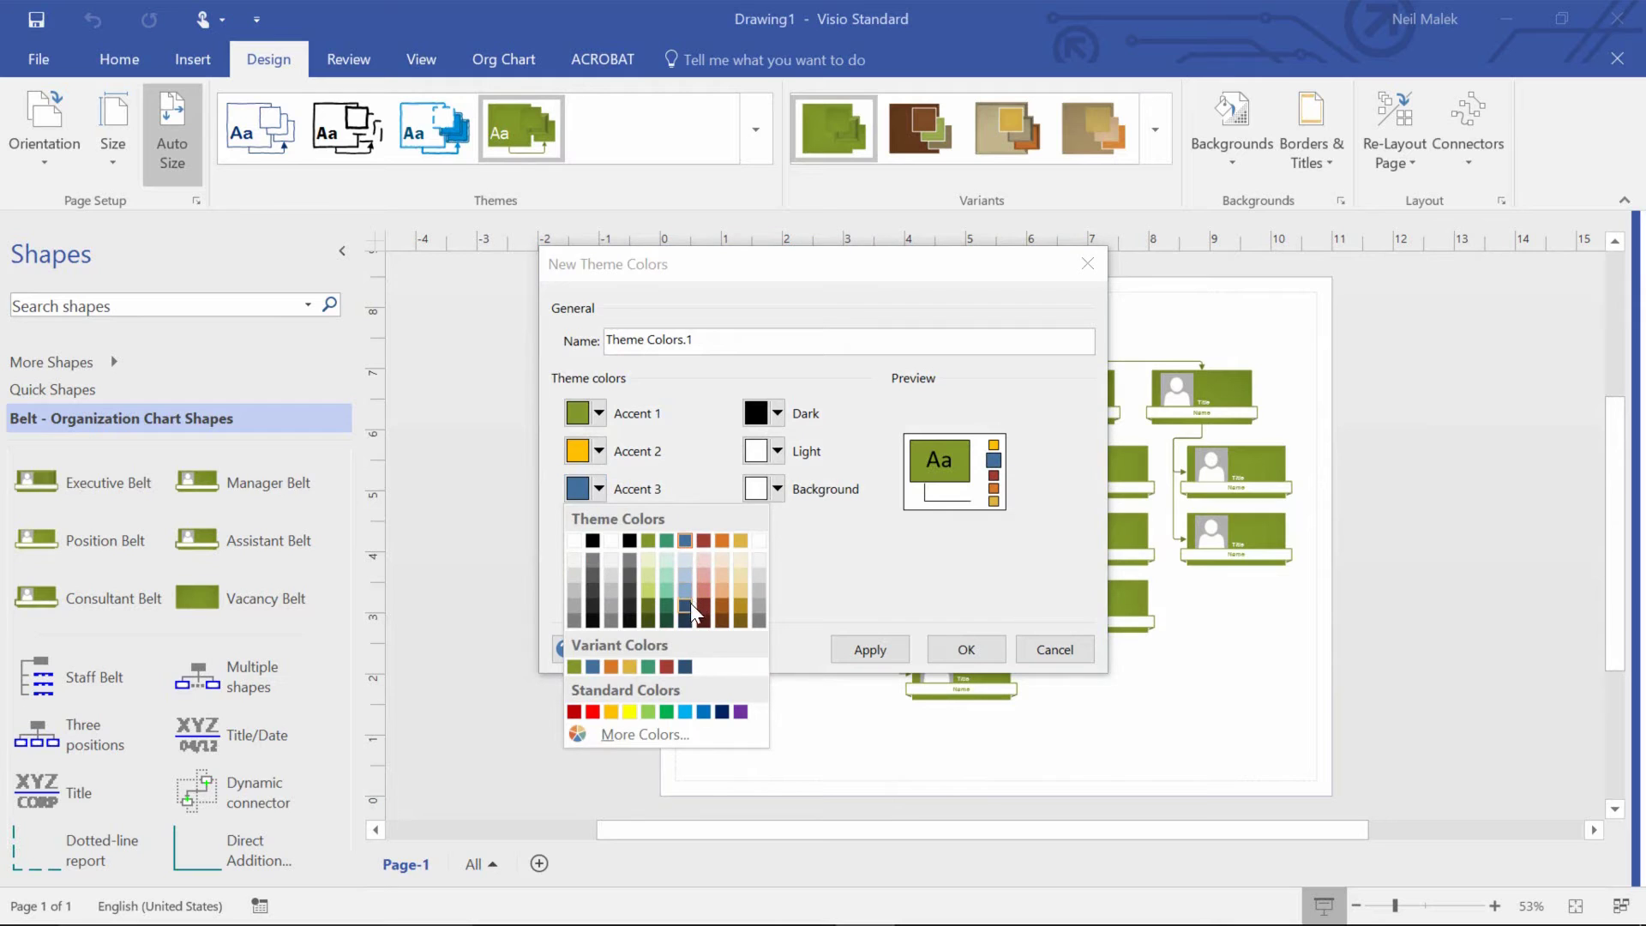
pyautogui.click(689, 605)
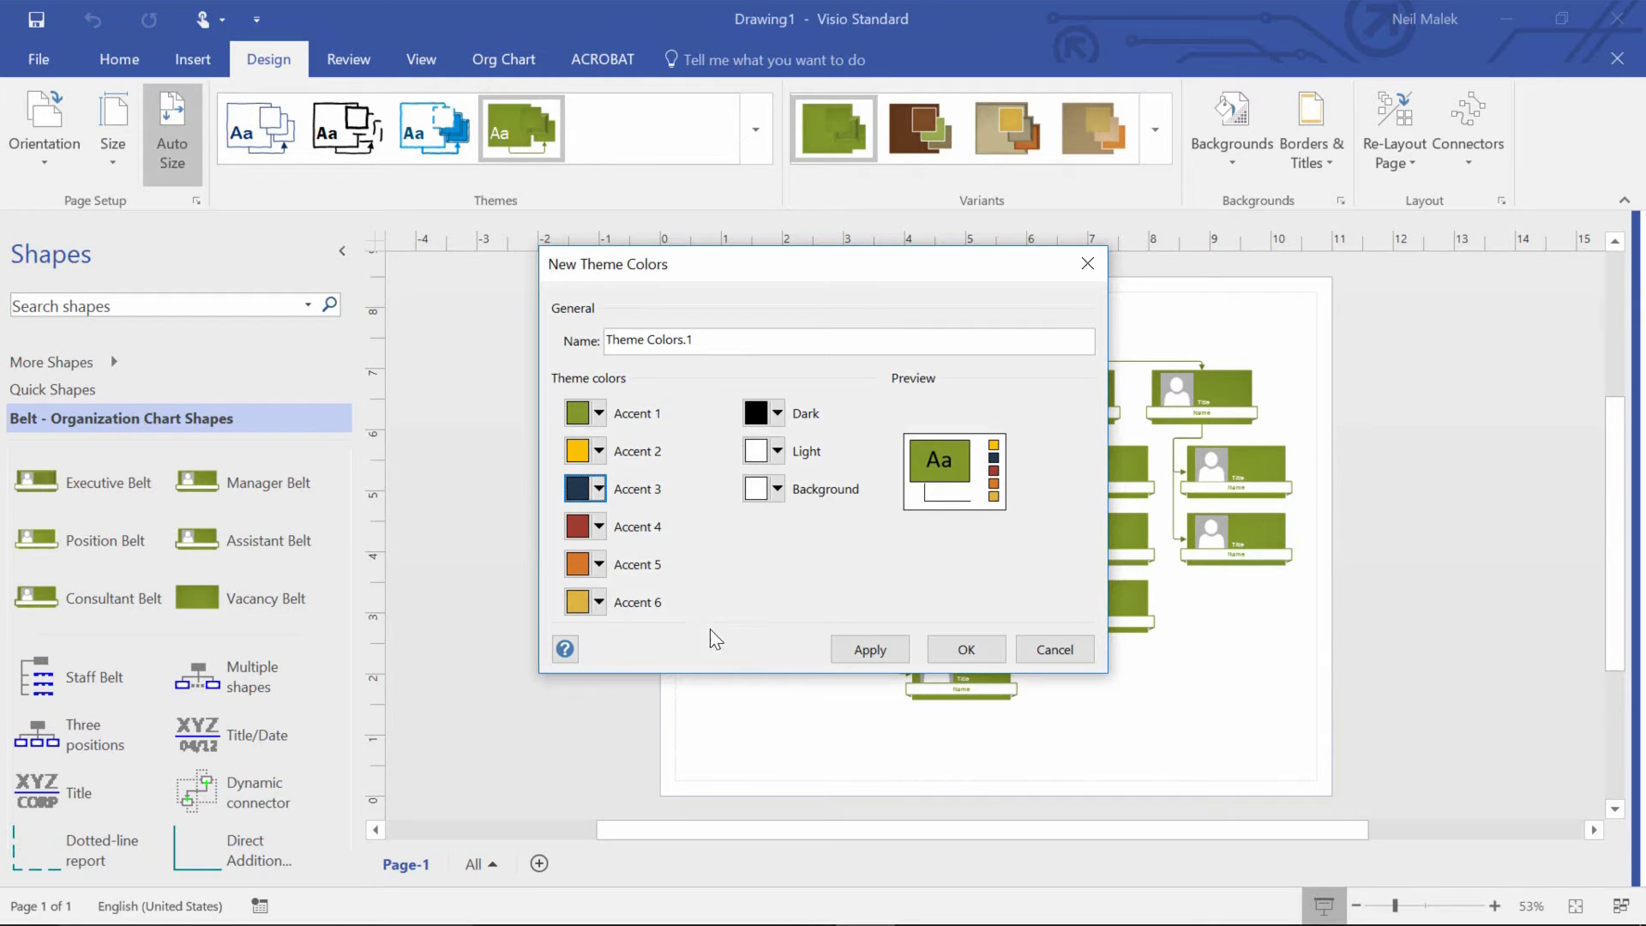
pyautogui.click(962, 648)
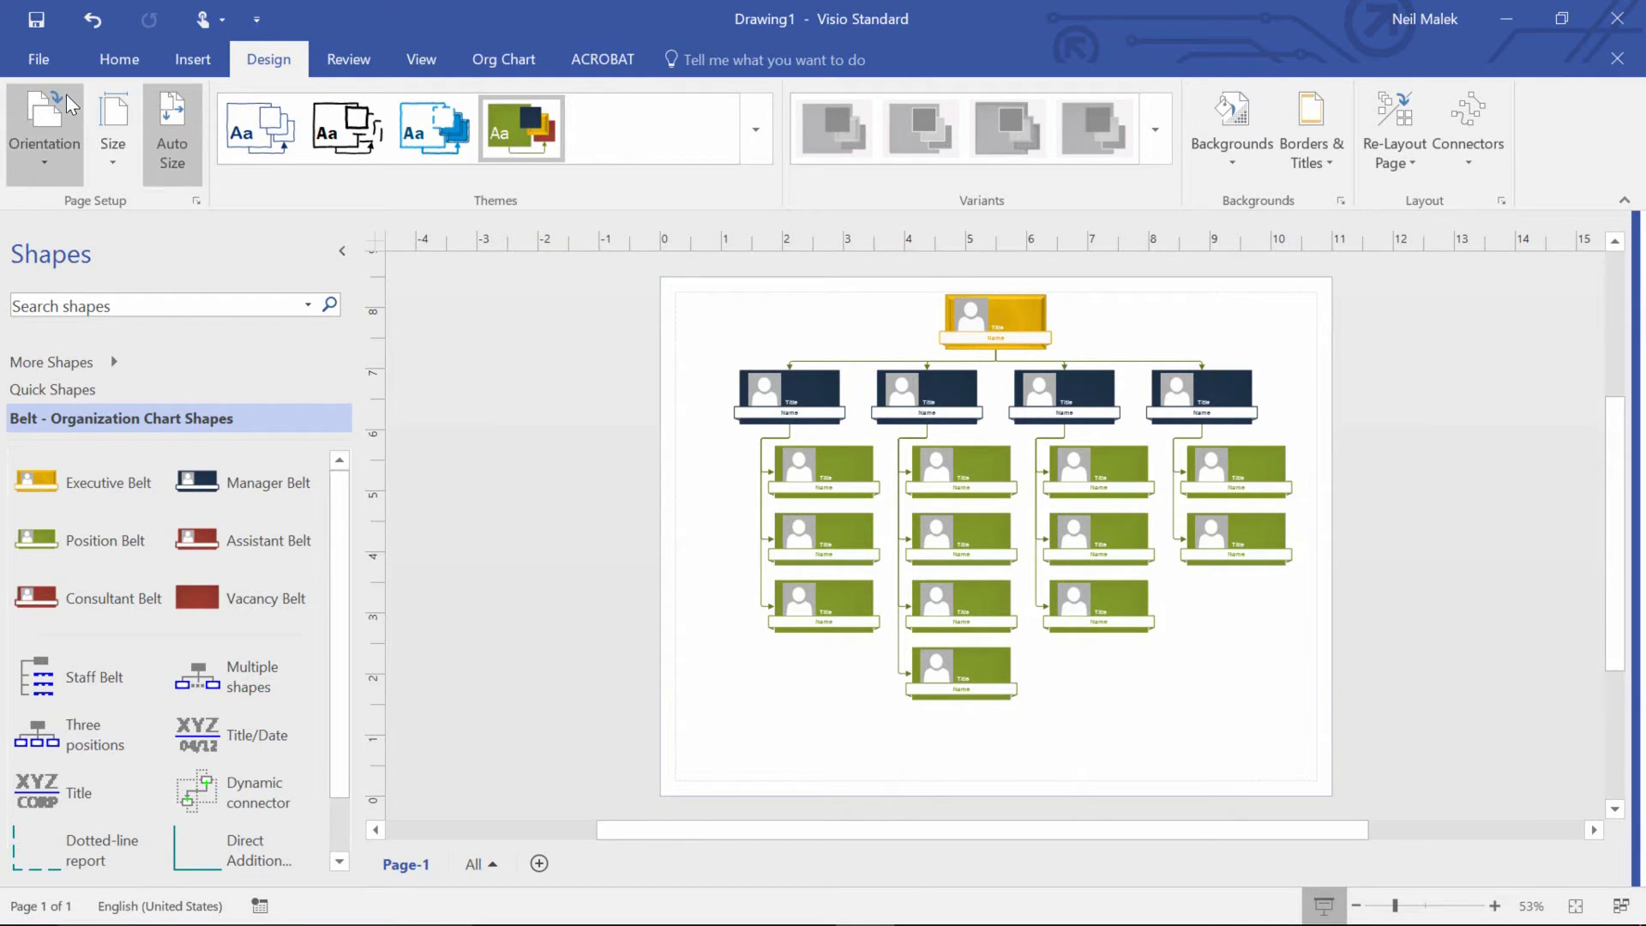
# Step: Save the drawing to the Desktop with the file name 'Org Chart'
pyautogui.click(40, 59)
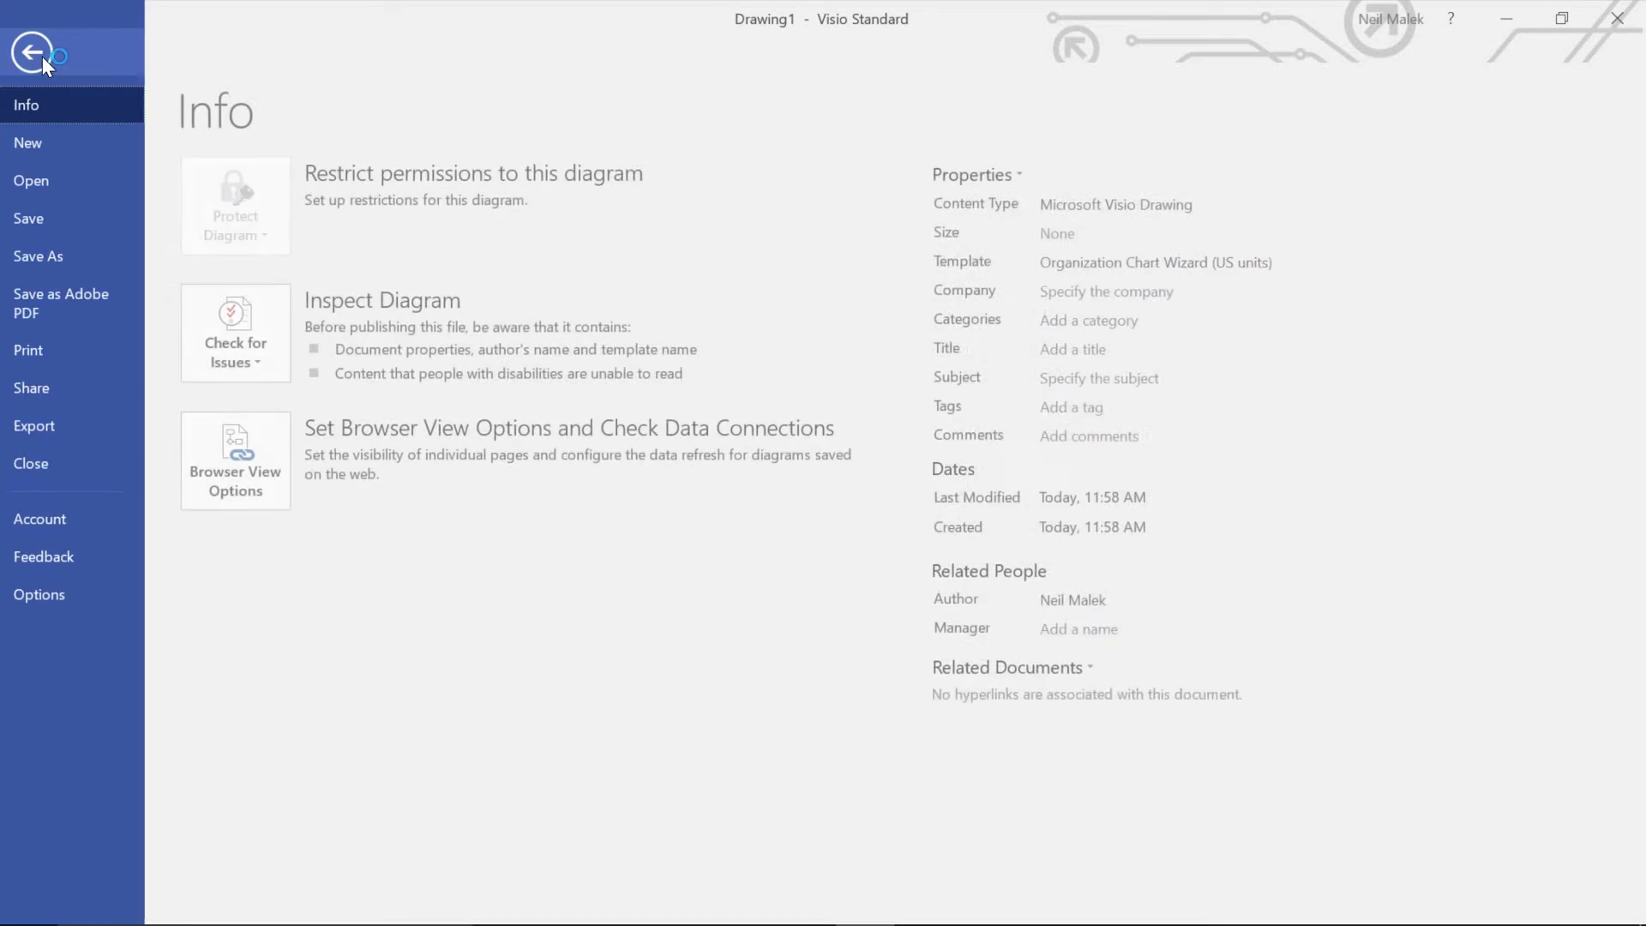
pyautogui.click(83, 256)
pyautogui.click(305, 511)
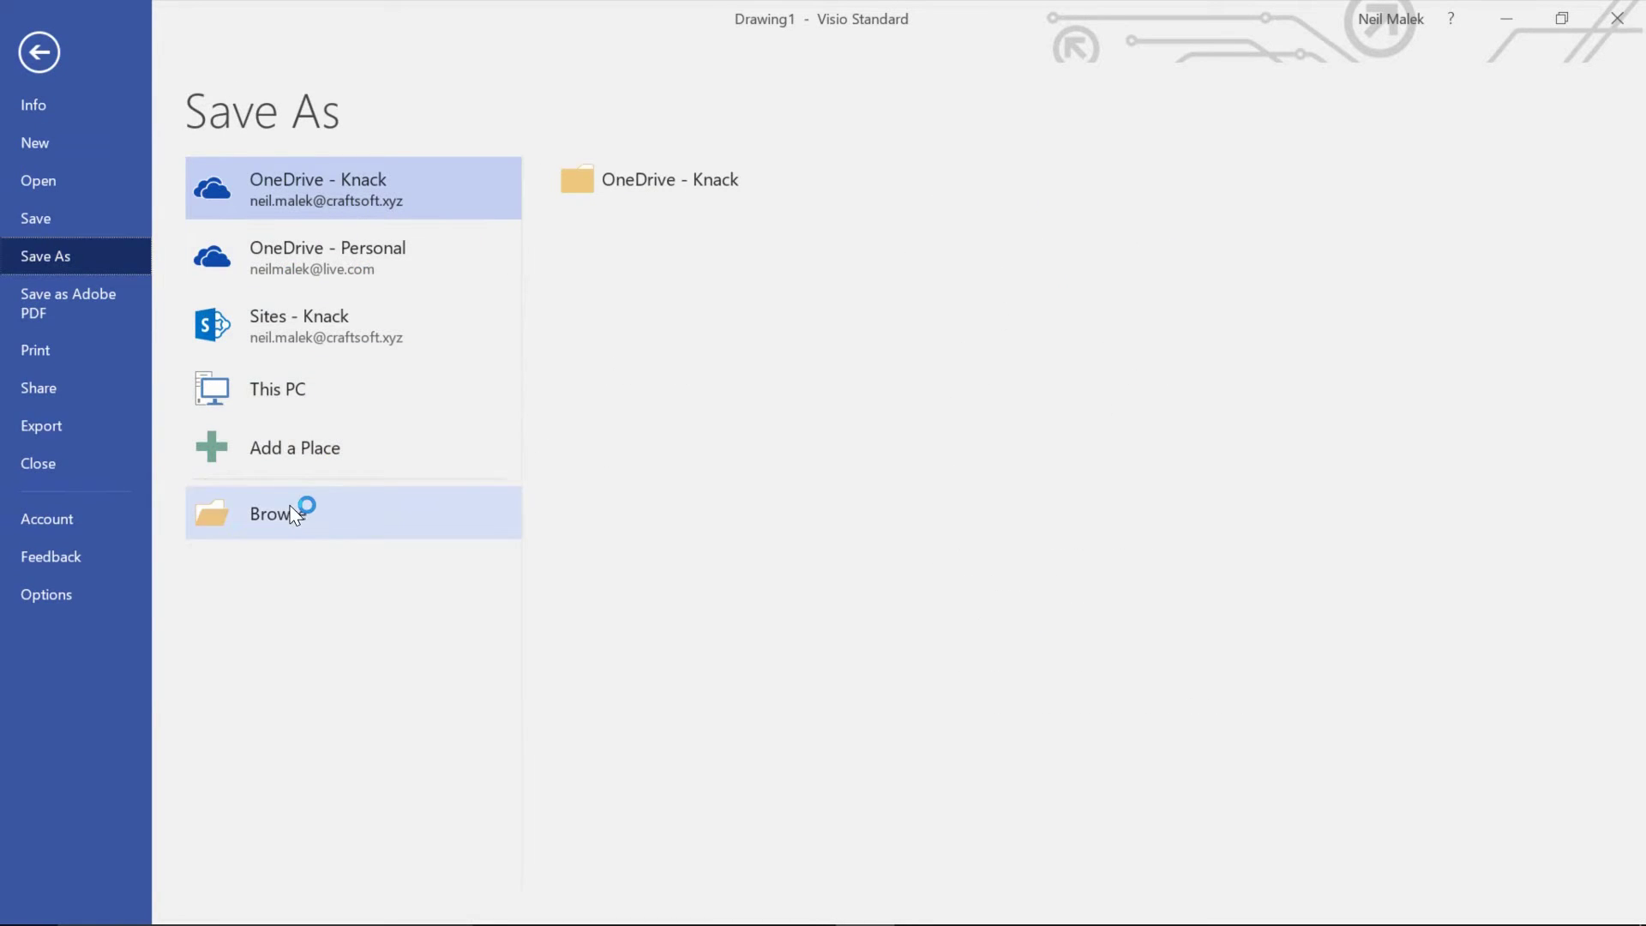
pyautogui.scroll(5, 86, 184)
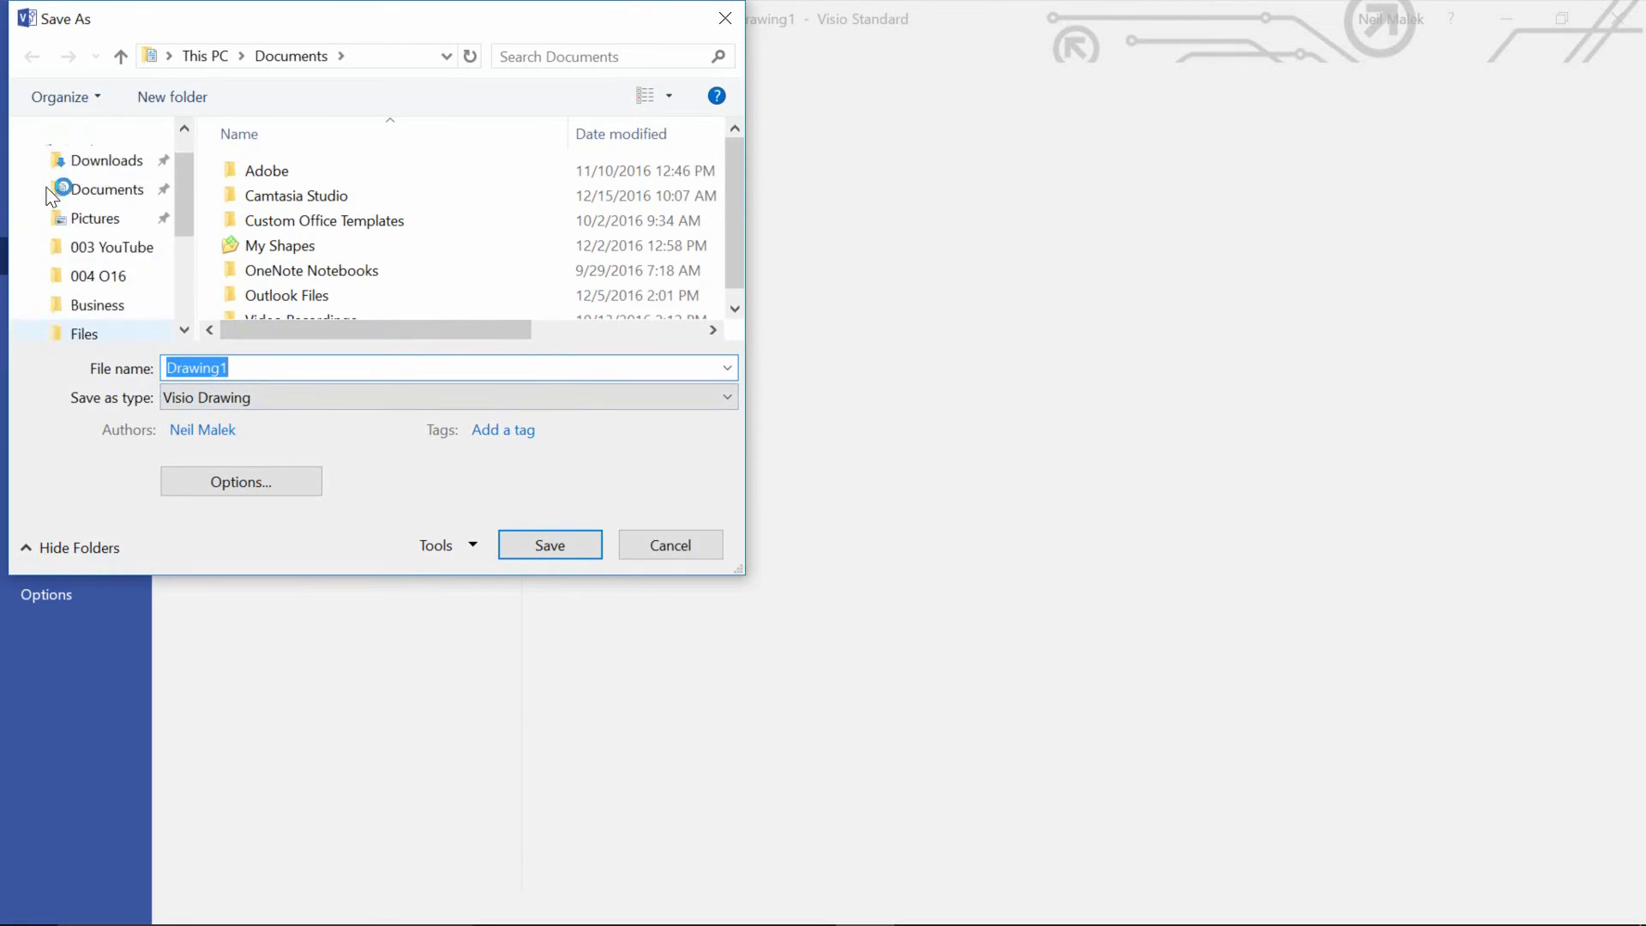
pyautogui.click(93, 179)
pyautogui.click(241, 367)
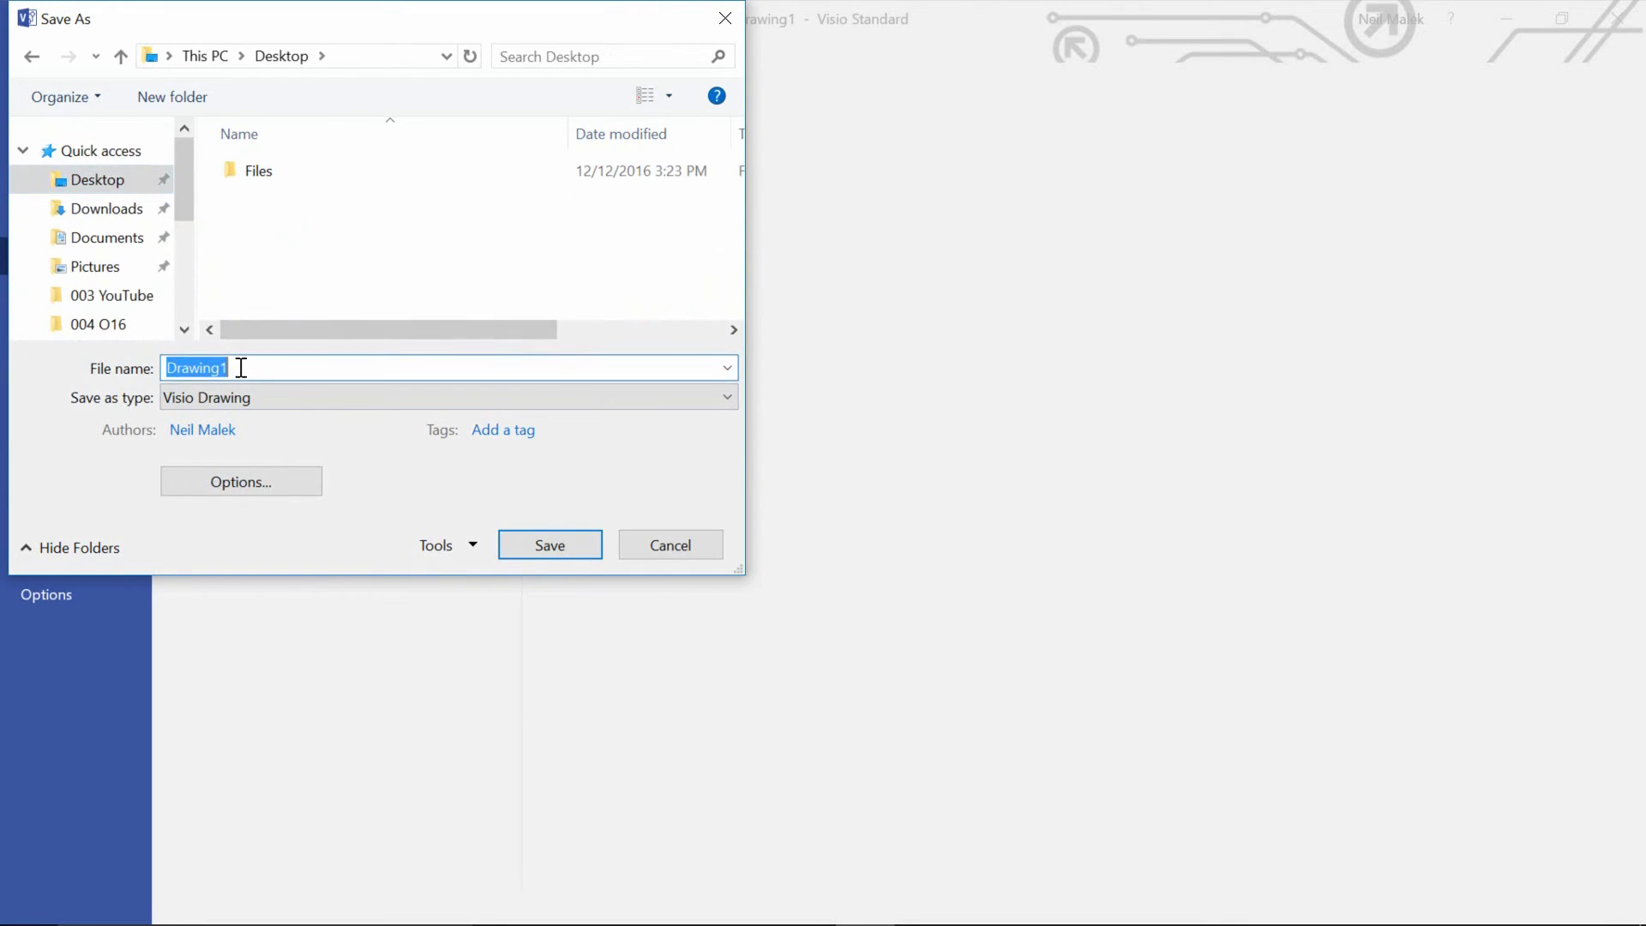
pyautogui.write('Org Chart')
pyautogui.press('Return')
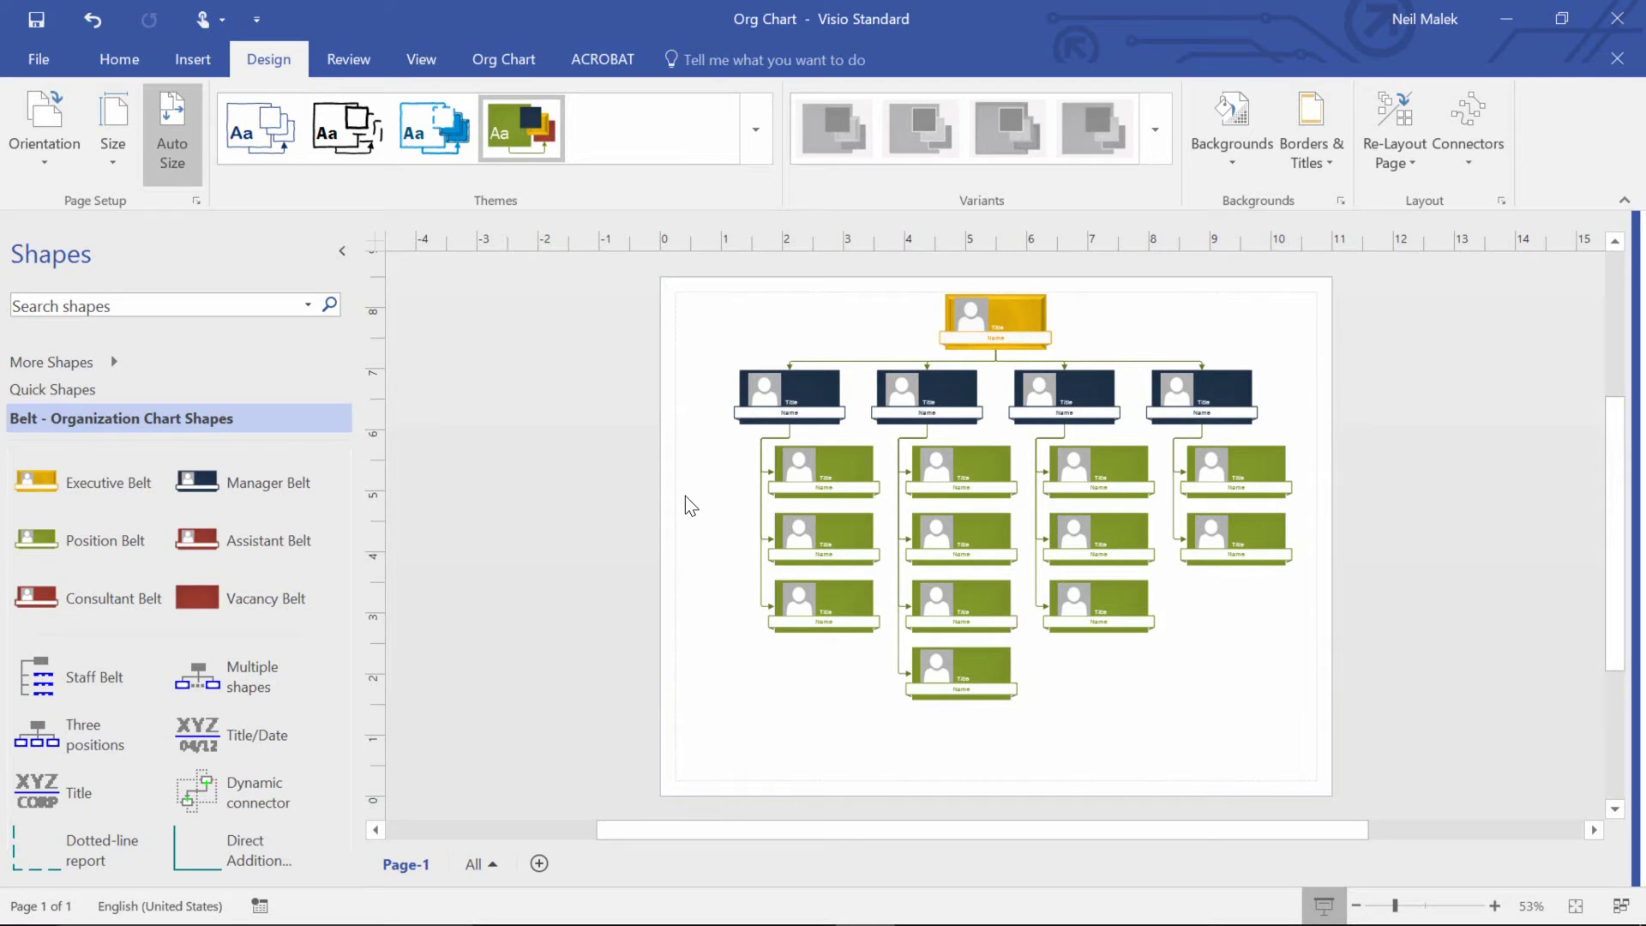
# Step: Select all shapes and connectors on Page-1 with Ctrl+A and delete them
pyautogui.hotkey('ctrl', 'a')
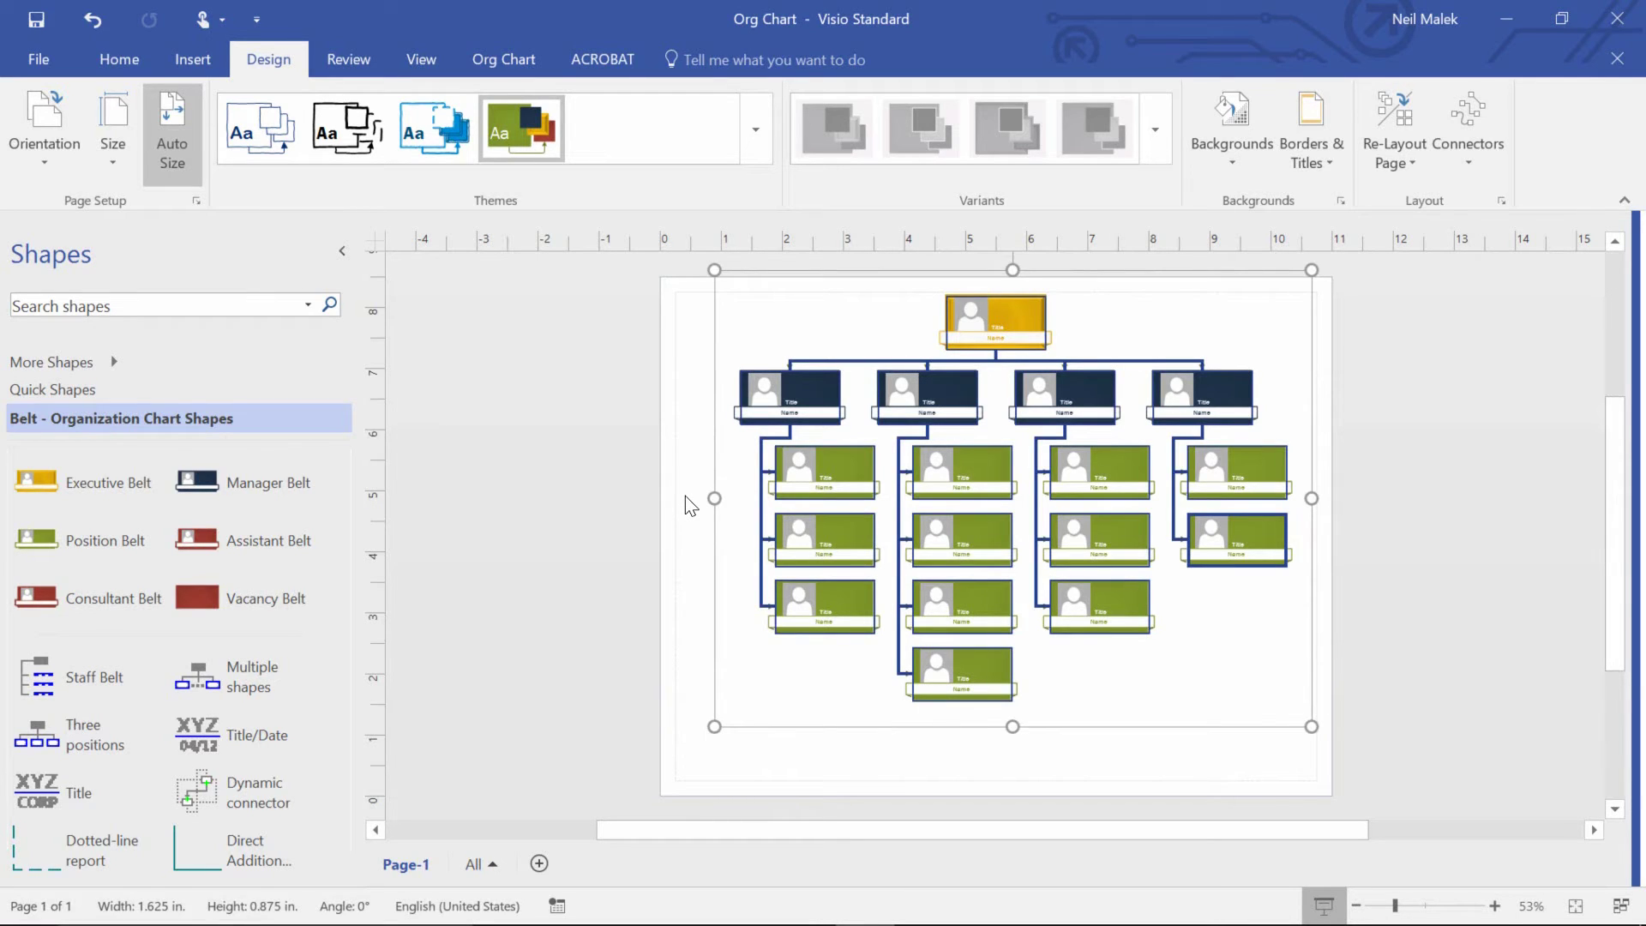
pyautogui.press('Delete')
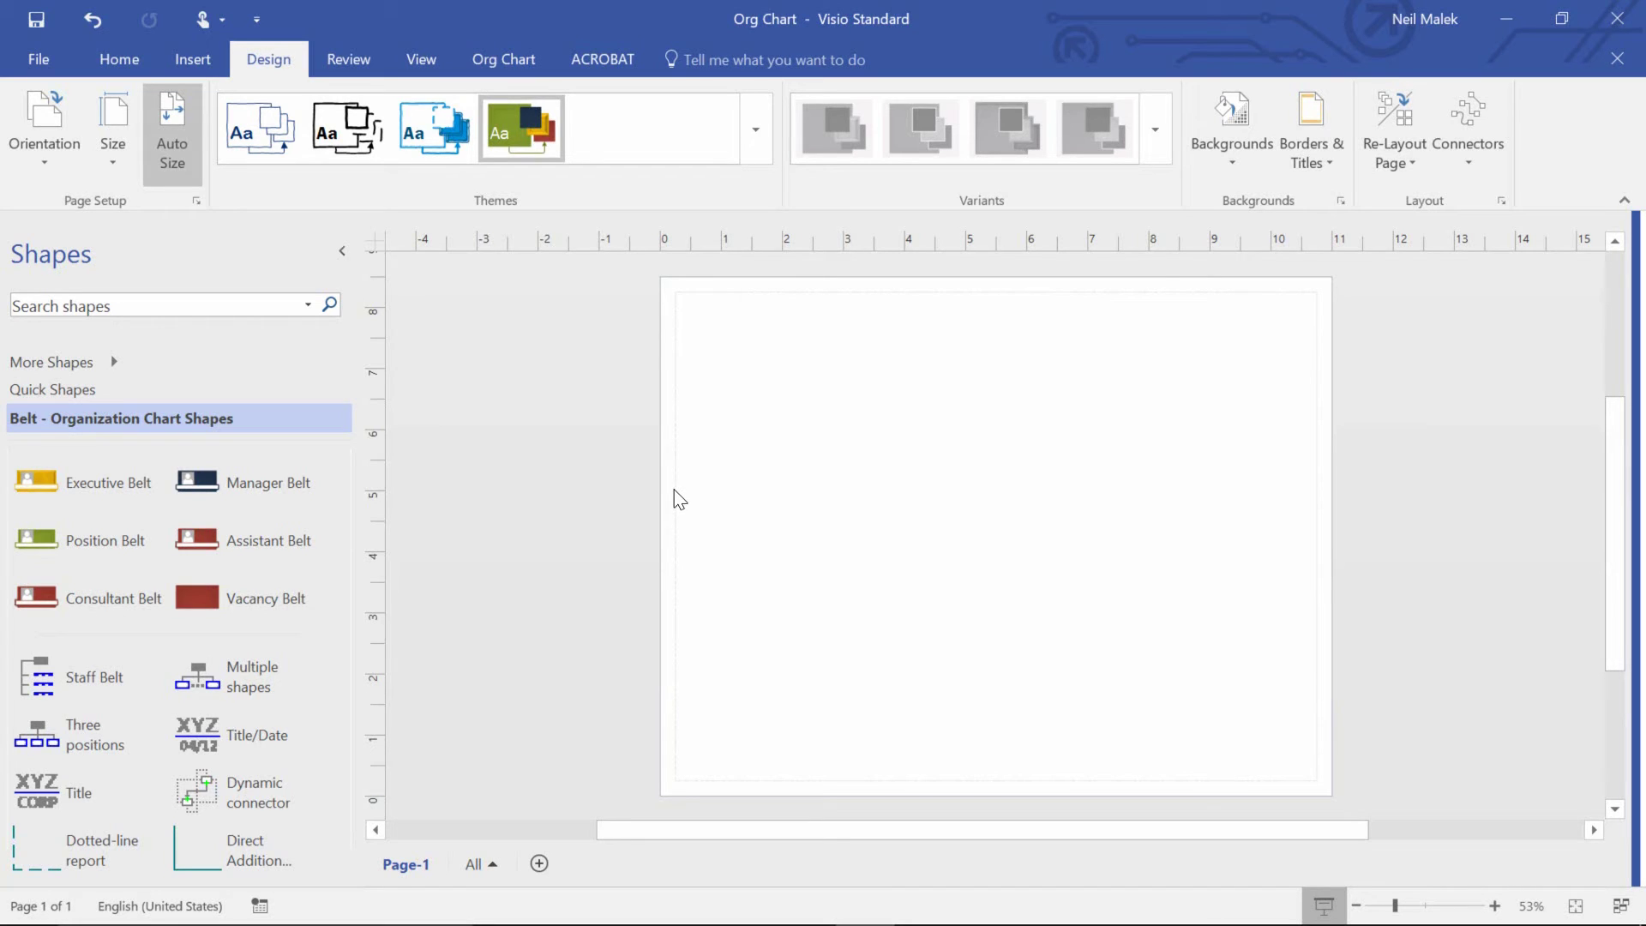
# Step: Save the blank drawing as a Visio Template named 'Org Chart Template.vstx'
pyautogui.click(48, 60)
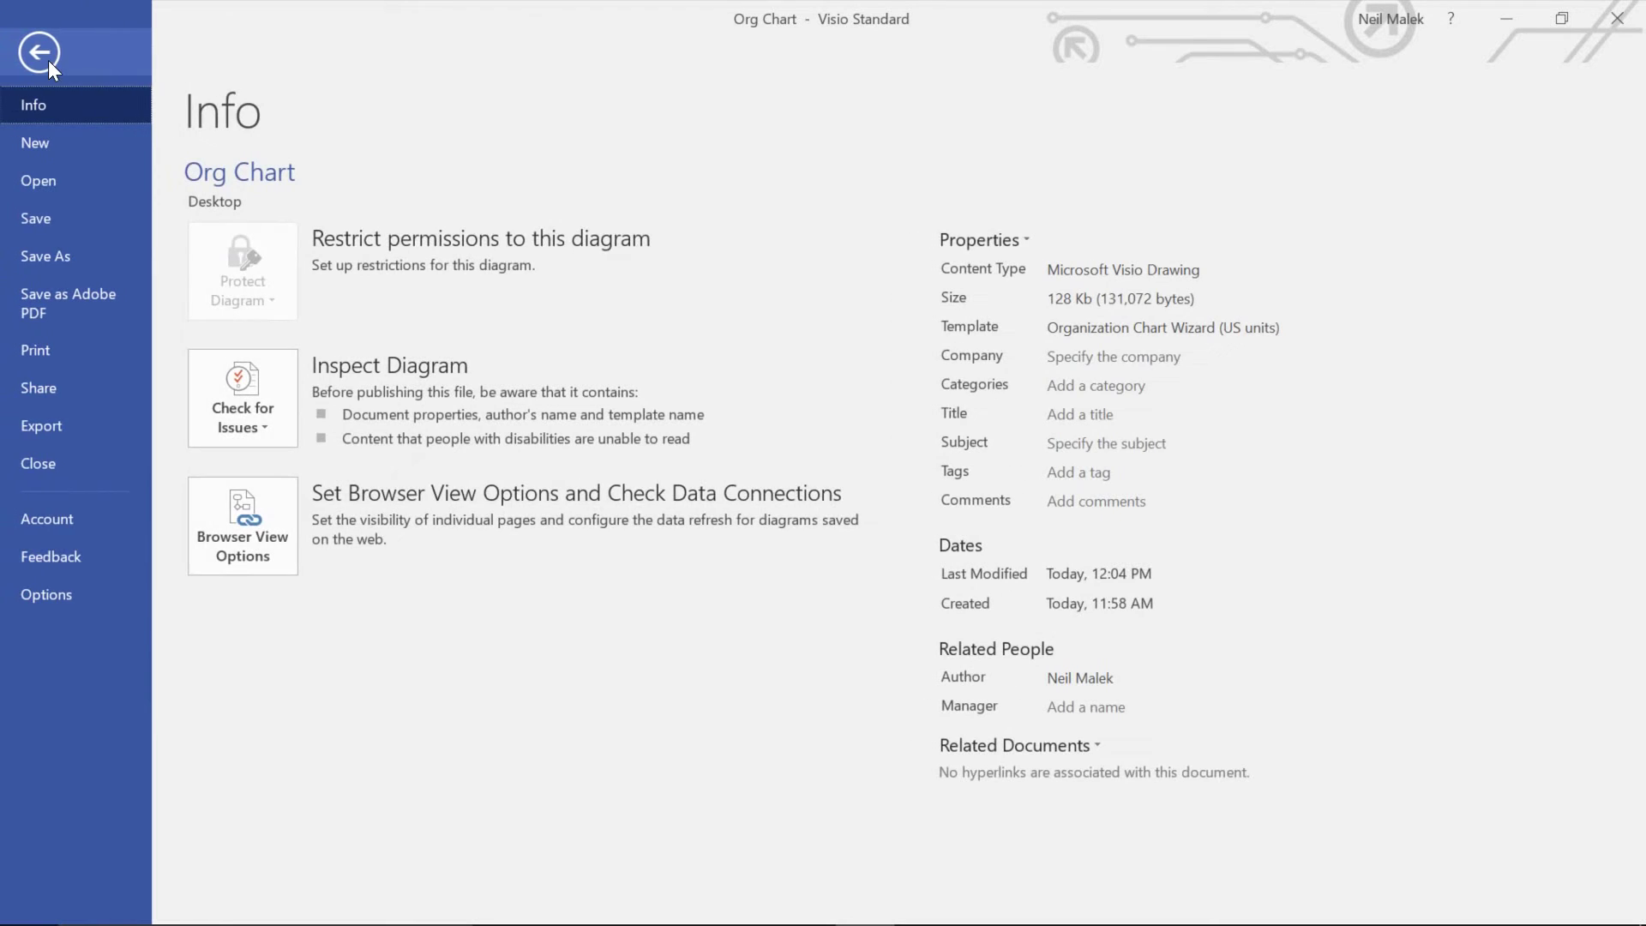
pyautogui.click(100, 256)
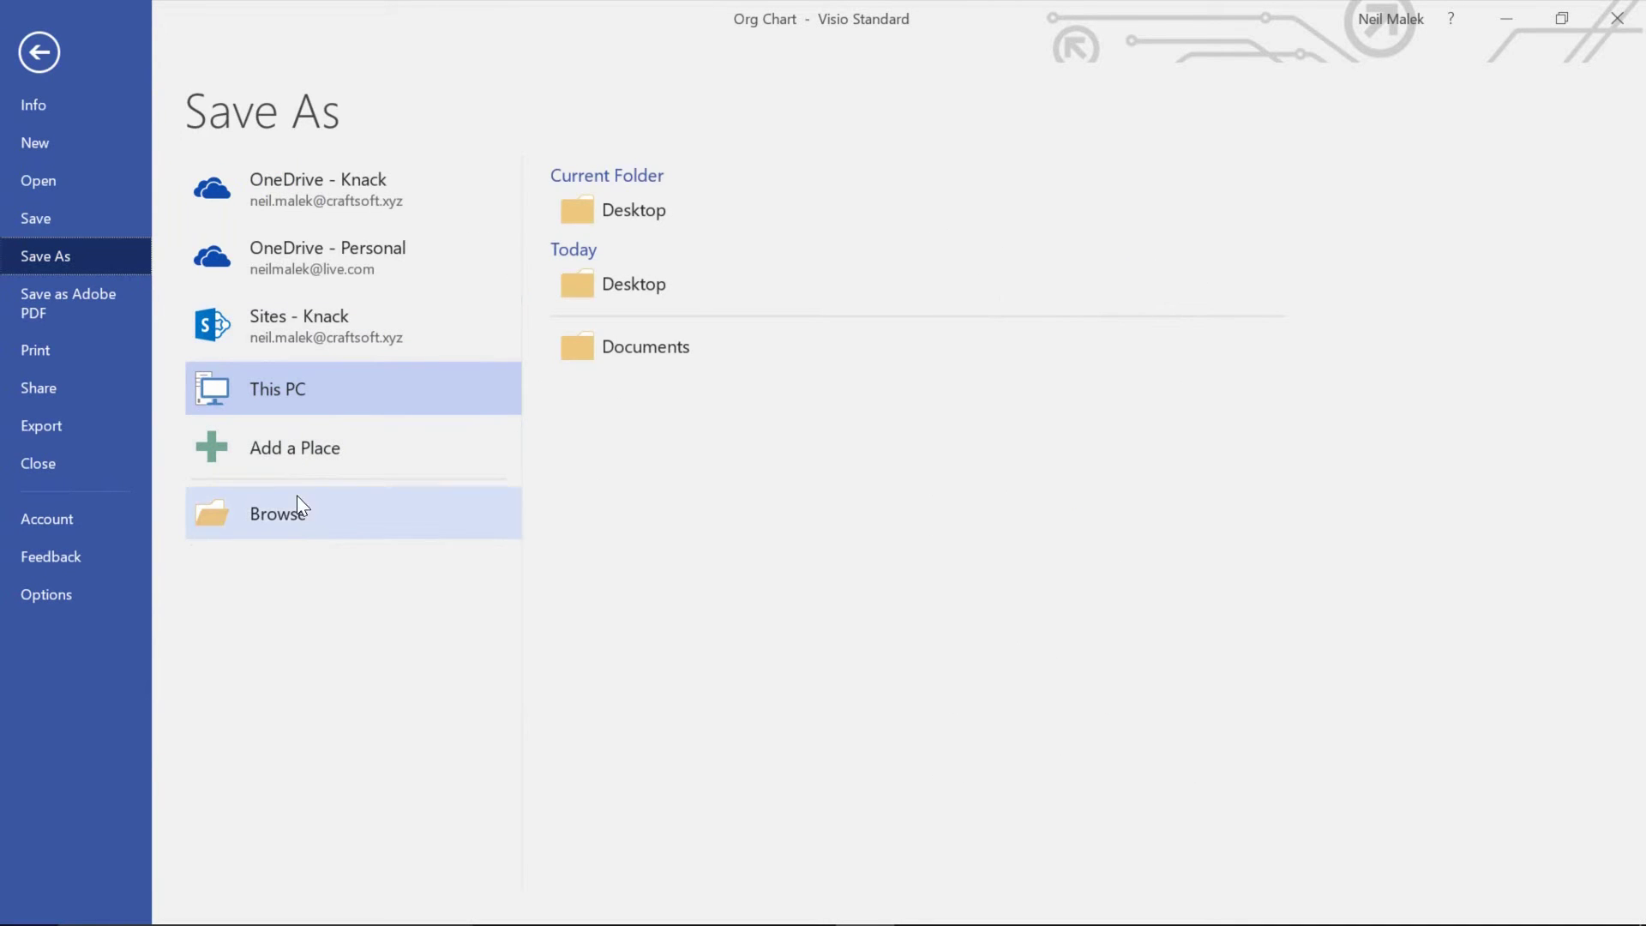
pyautogui.click(297, 518)
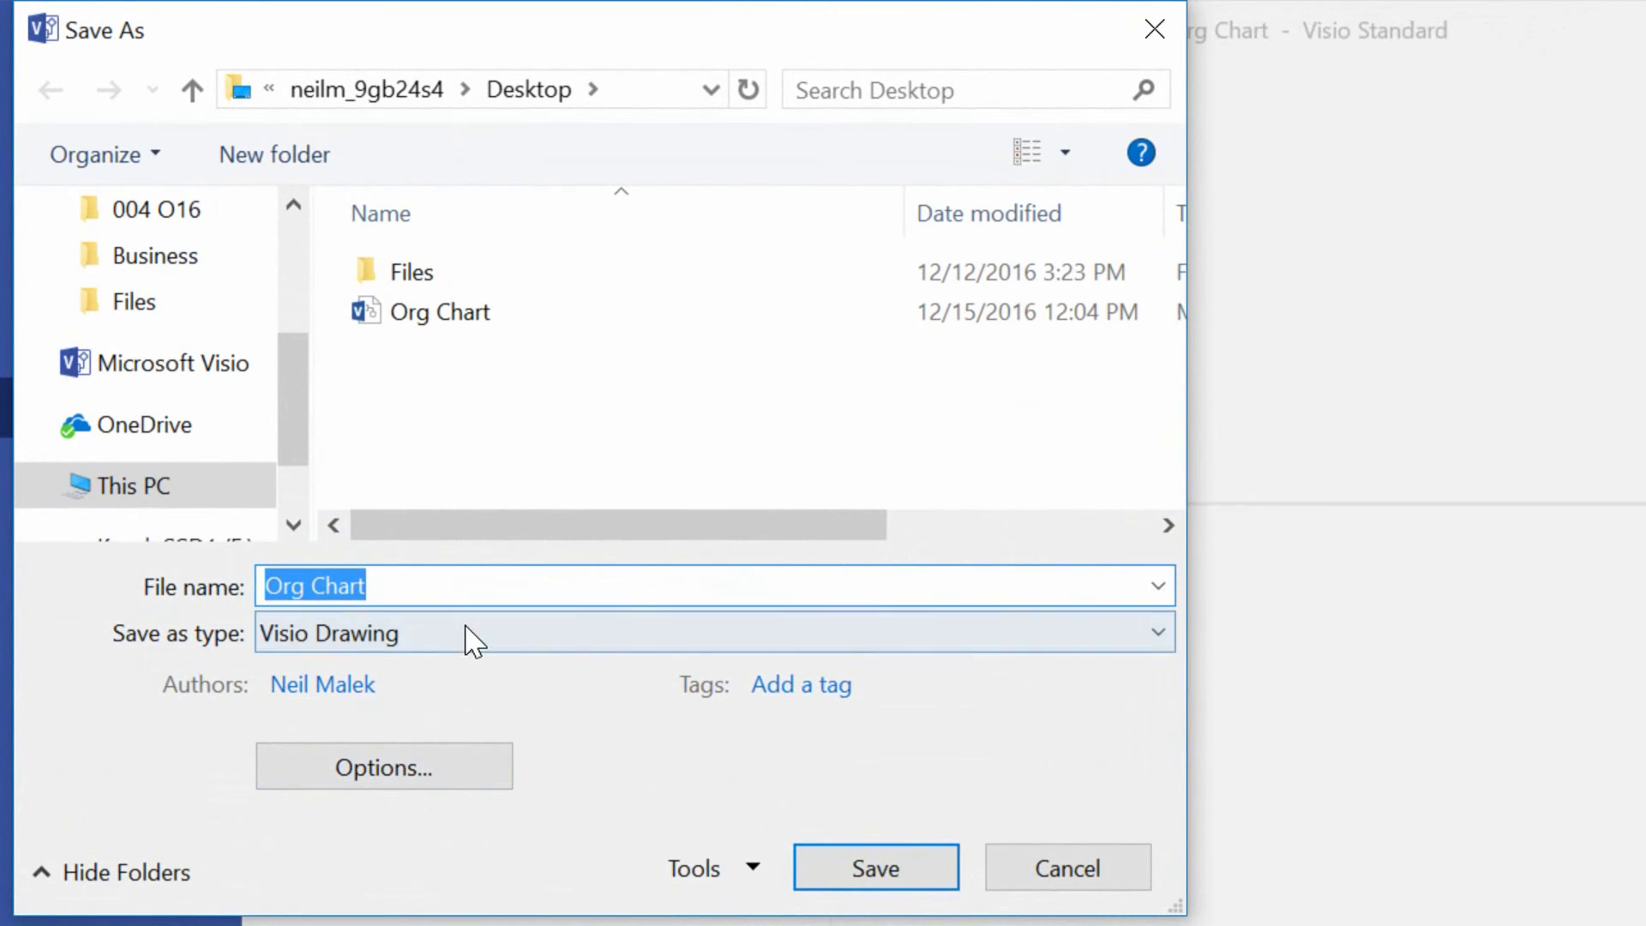
pyautogui.click(470, 635)
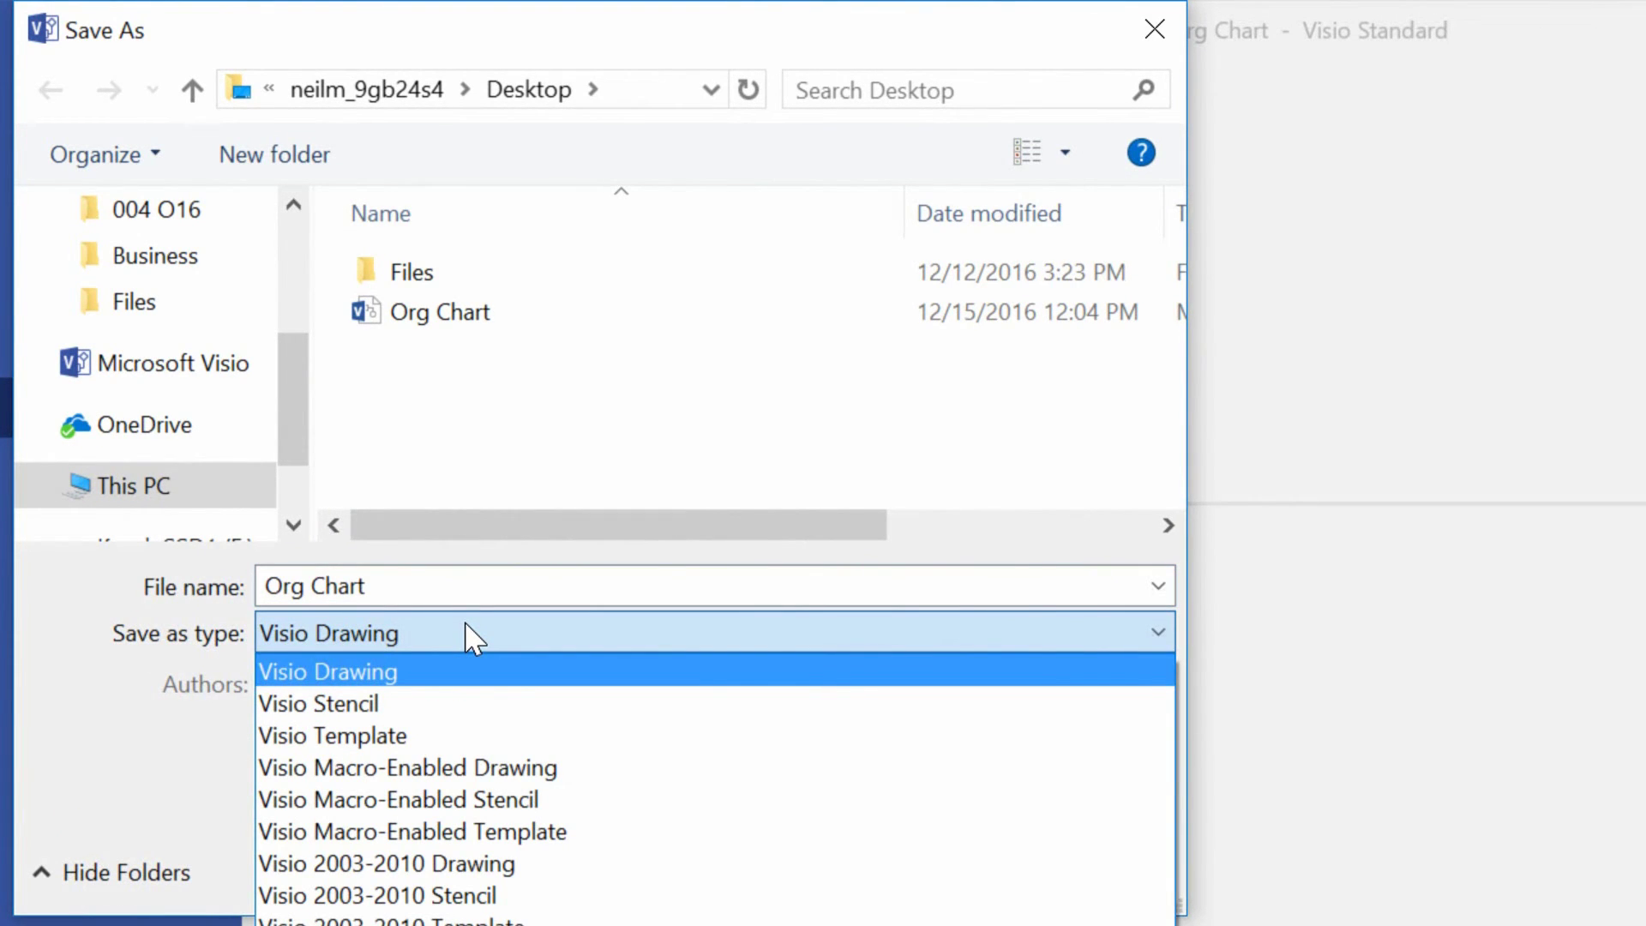
pyautogui.click(363, 737)
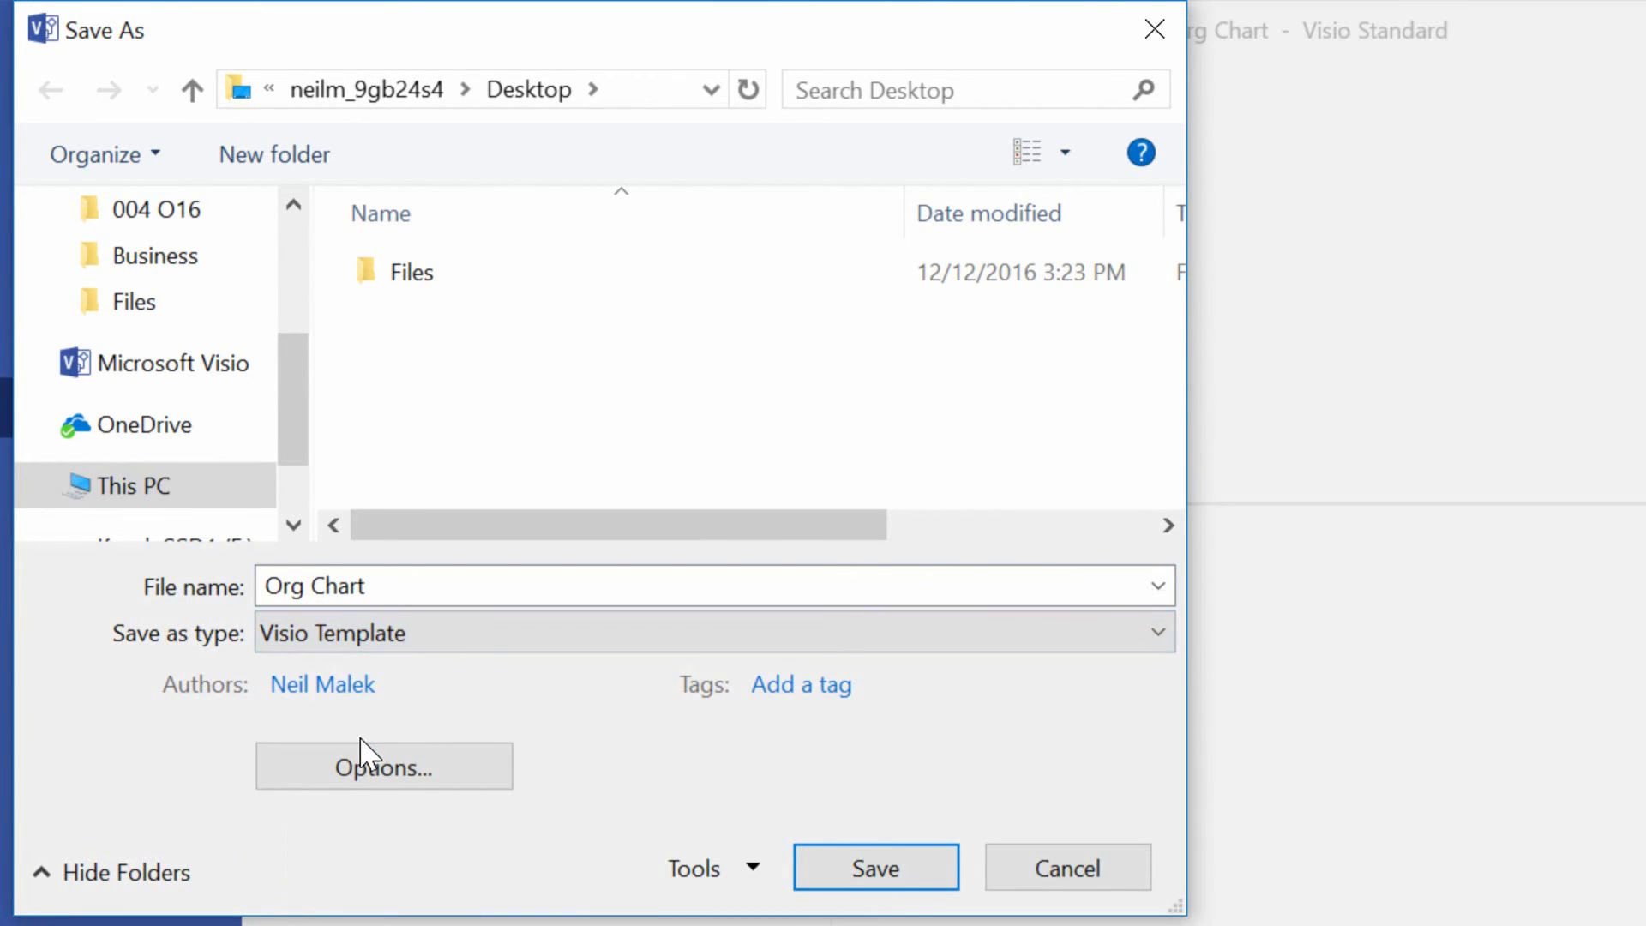
pyautogui.click(460, 583)
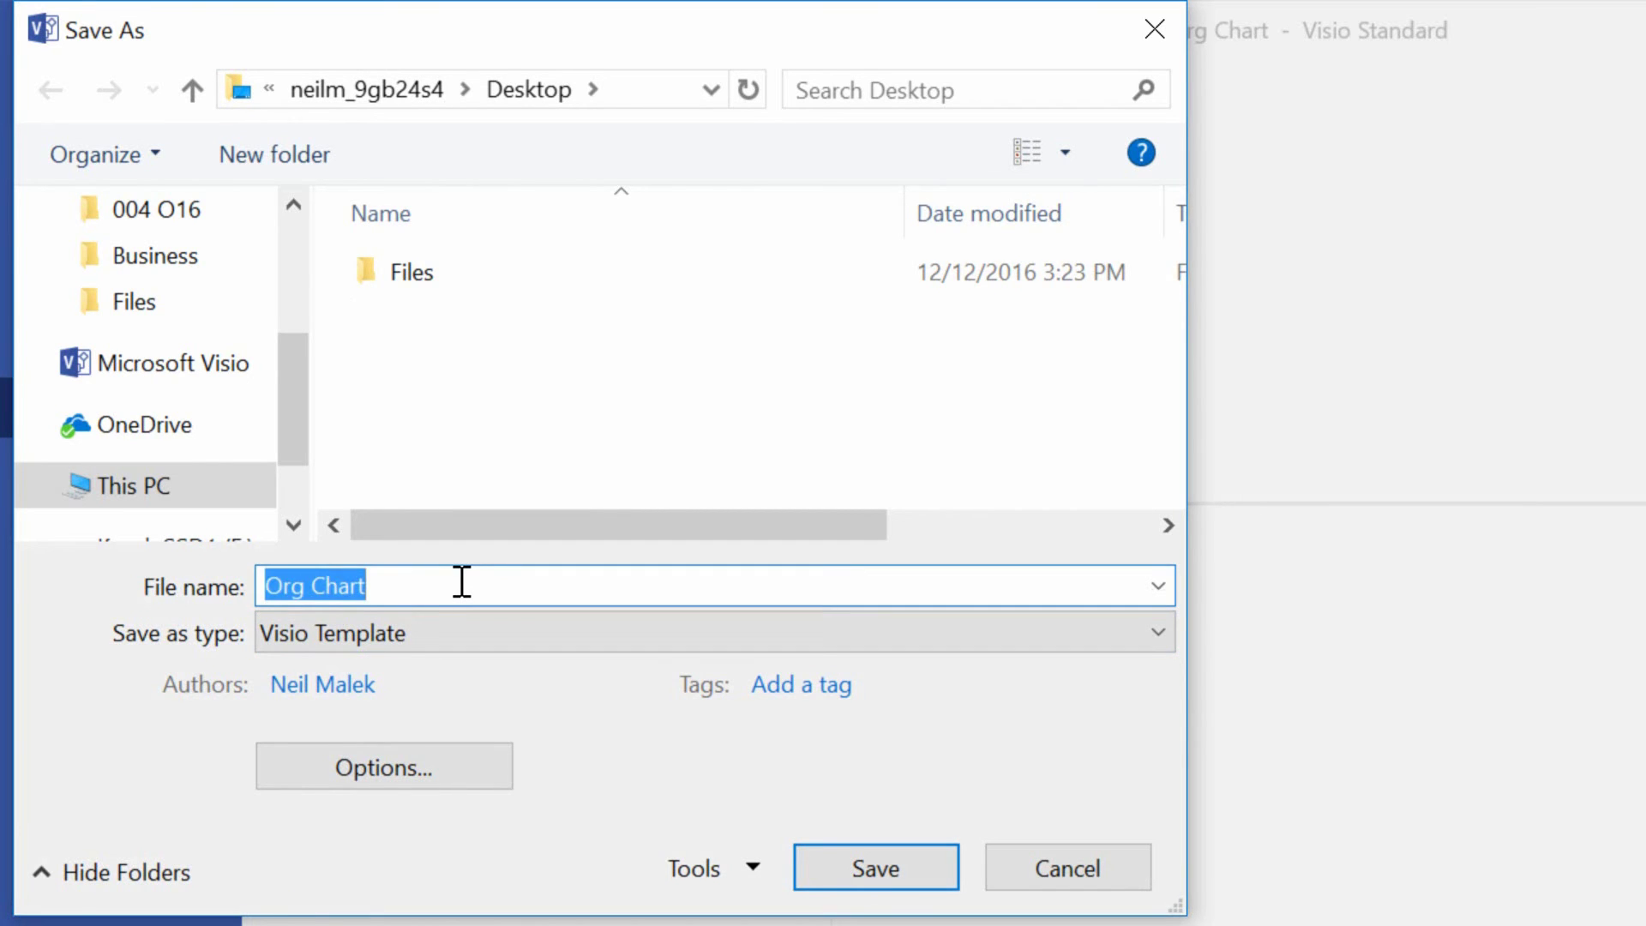
pyautogui.click(461, 582)
pyautogui.write('Tem')
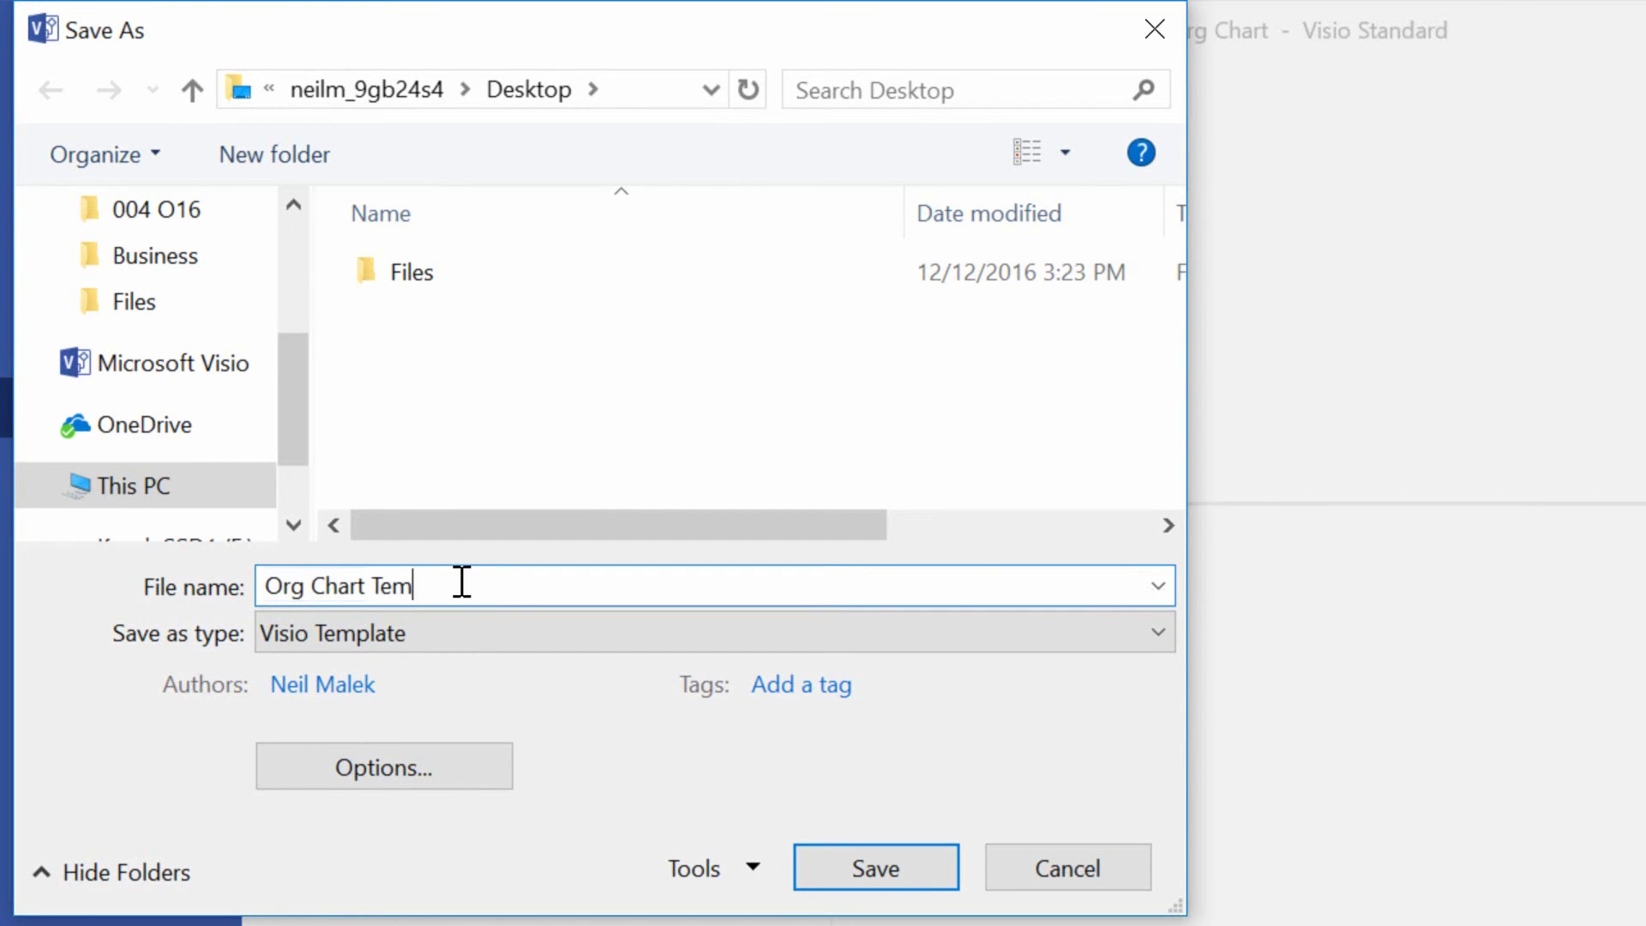
pyautogui.write('plate')
pyautogui.press('Return')
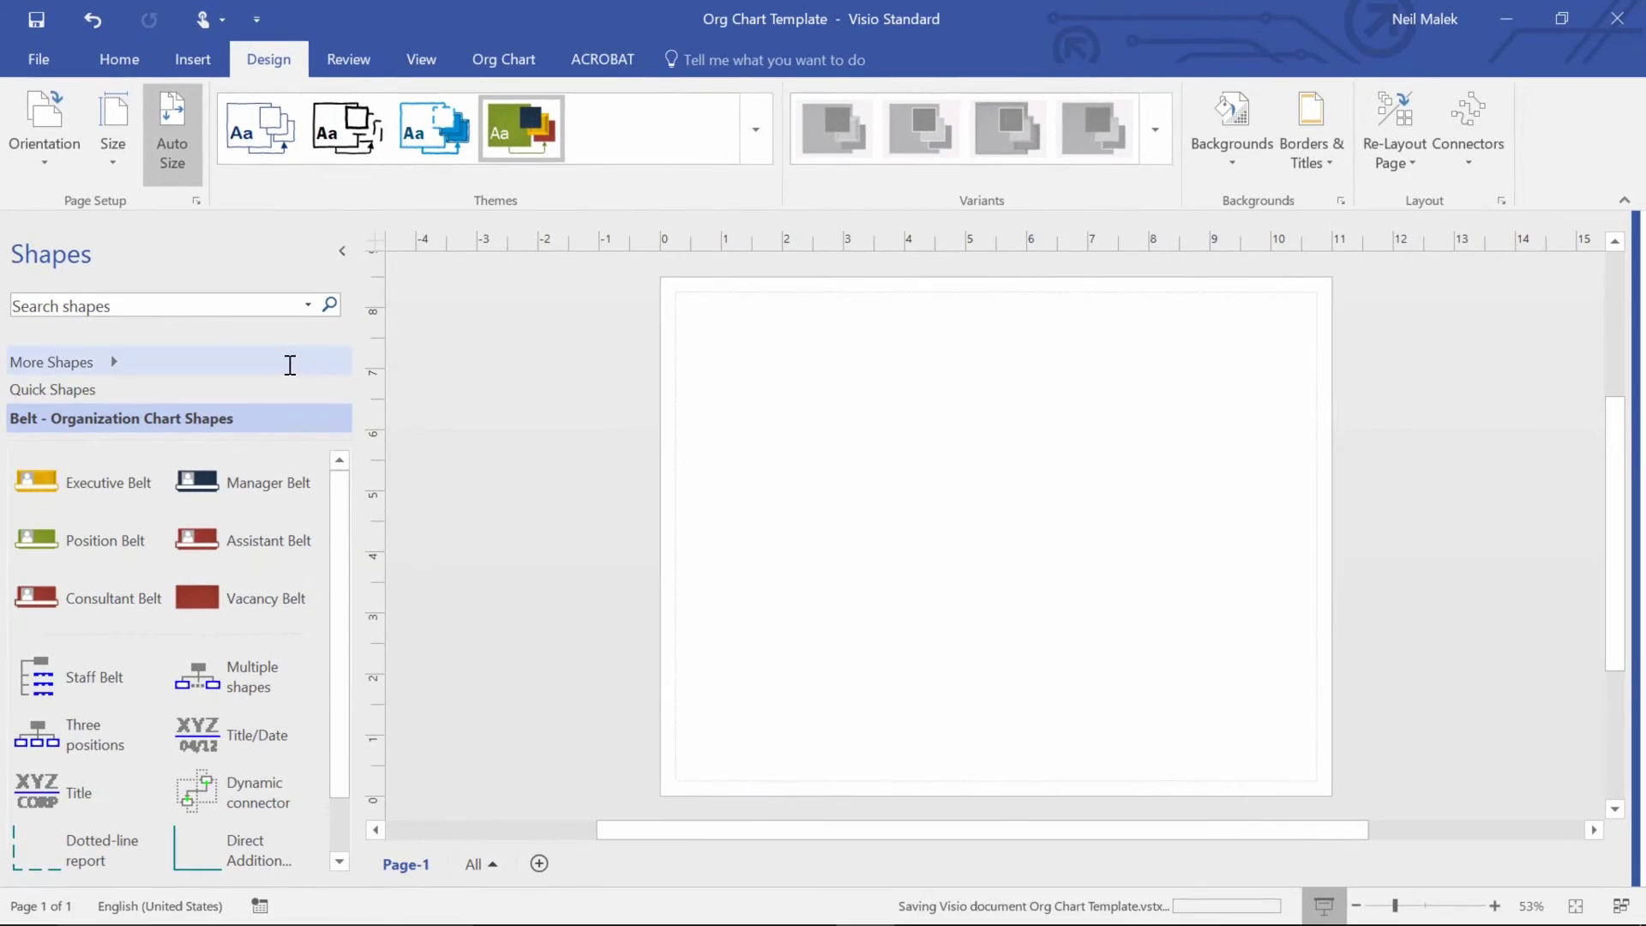
# Step: Close Visio and place the Org Chart Template icon beside Org Chart.vsdx on the desktop
pyautogui.click(1599, 19)
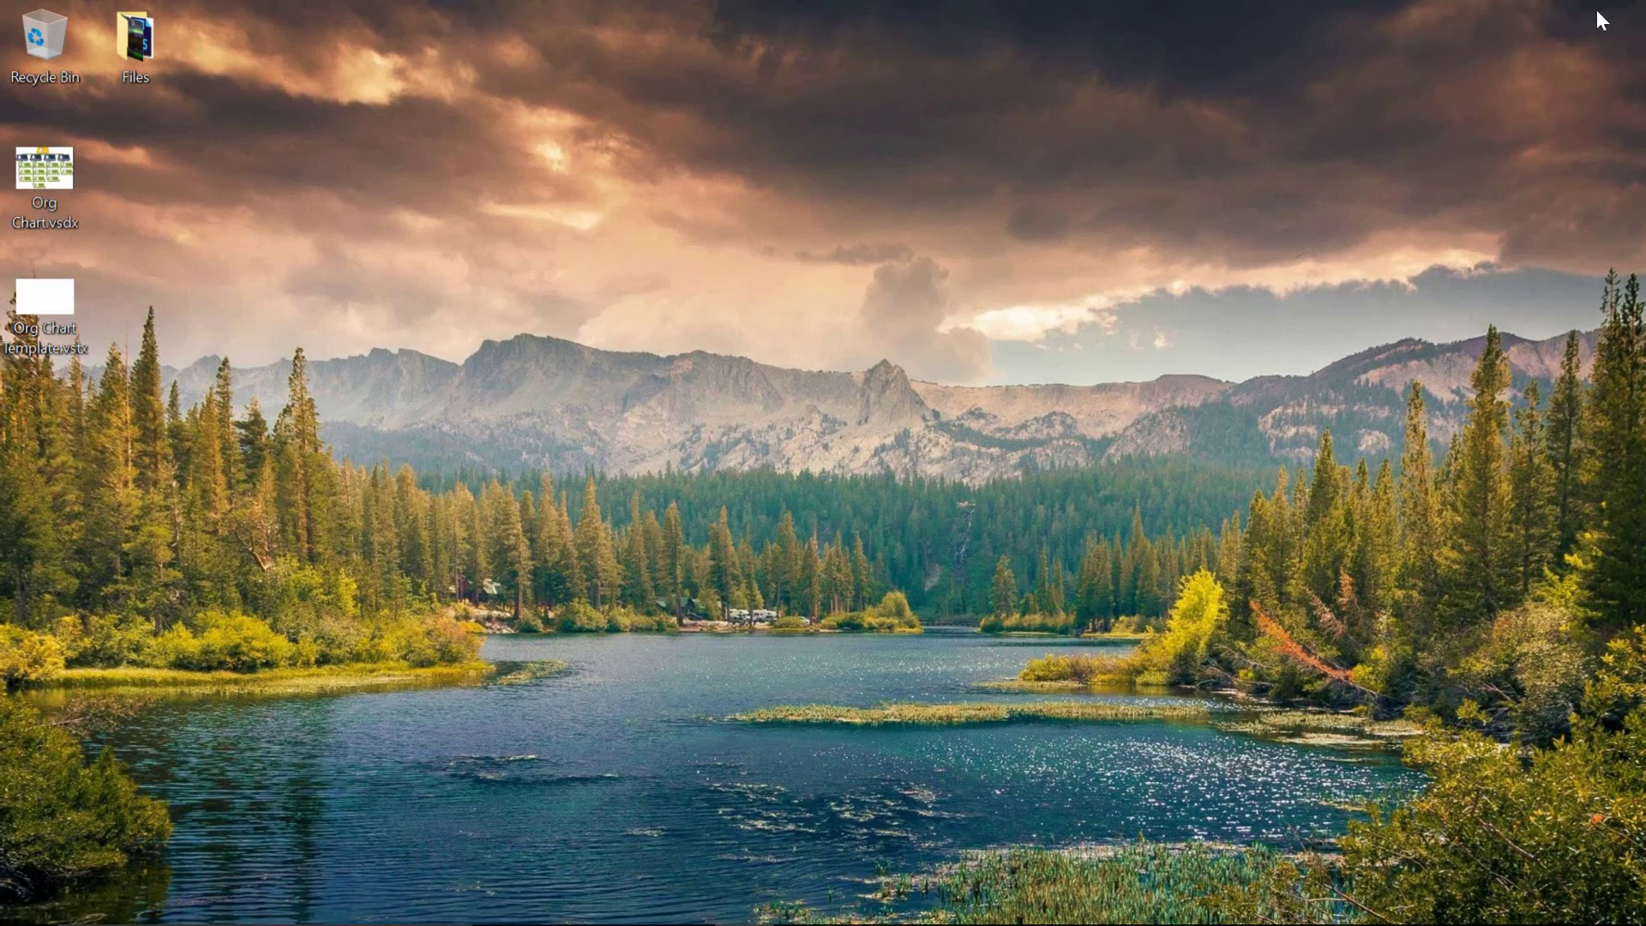
pyautogui.moveTo(49, 177); pyautogui.dragTo(233, 177)
pyautogui.moveTo(283, 295); pyautogui.dragTo(25, 403)
pyautogui.moveTo(43, 300); pyautogui.dragTo(304, 171)
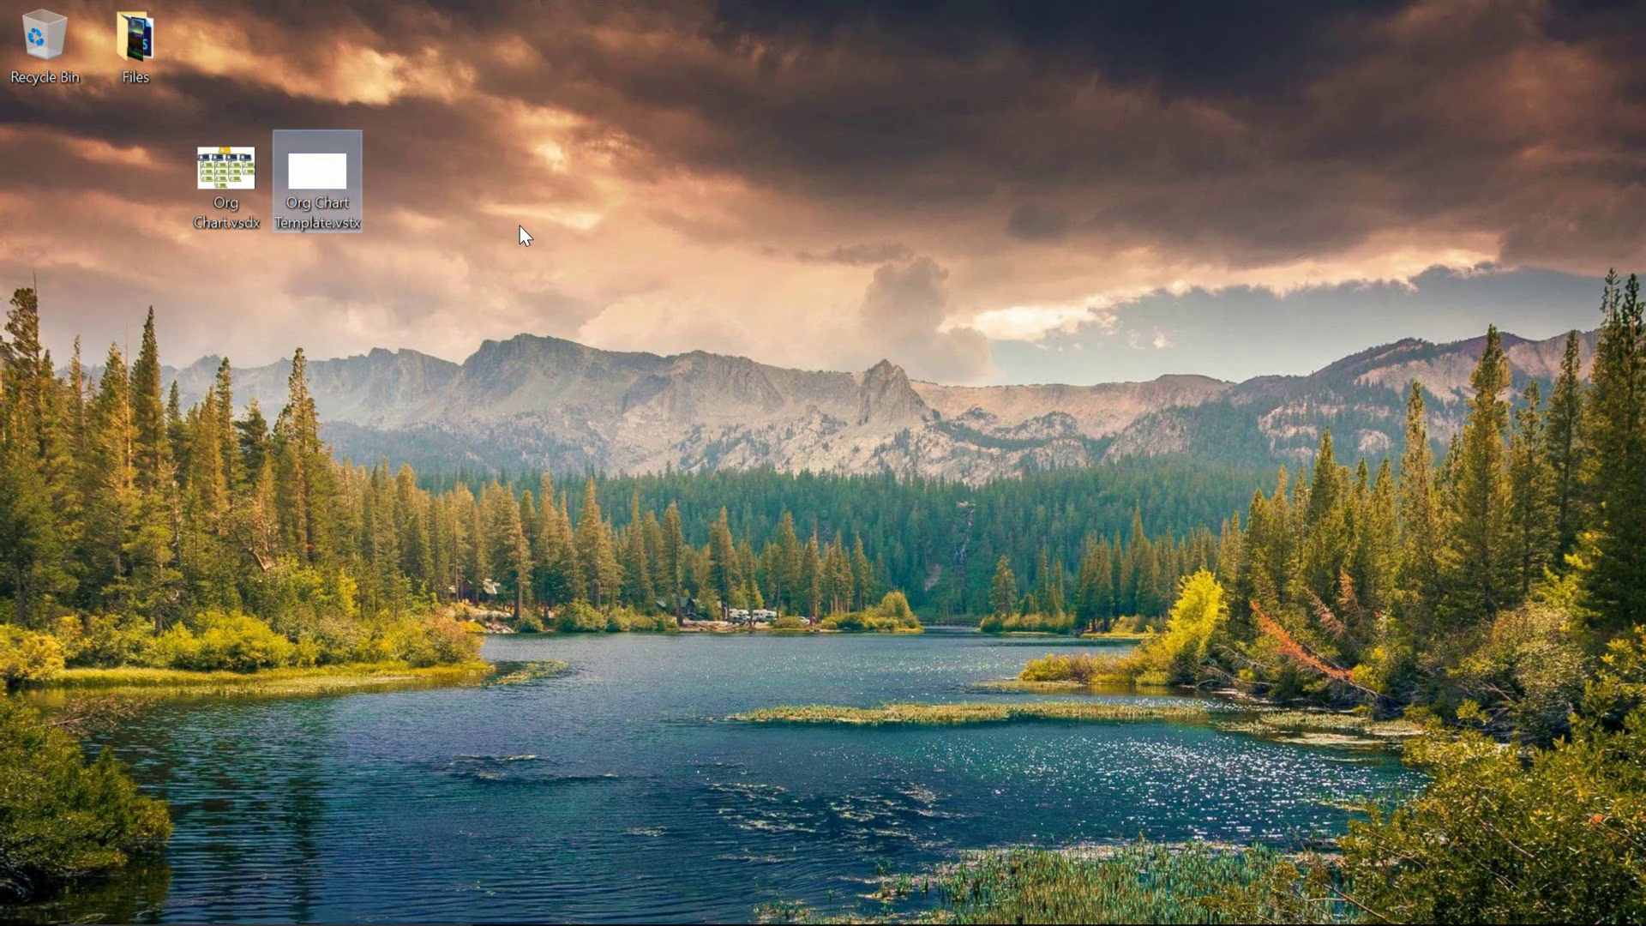
# Step: Open Org Chart Template.vstx with Visio 2016 as a new drawing
pyautogui.doubleClick(326, 182)
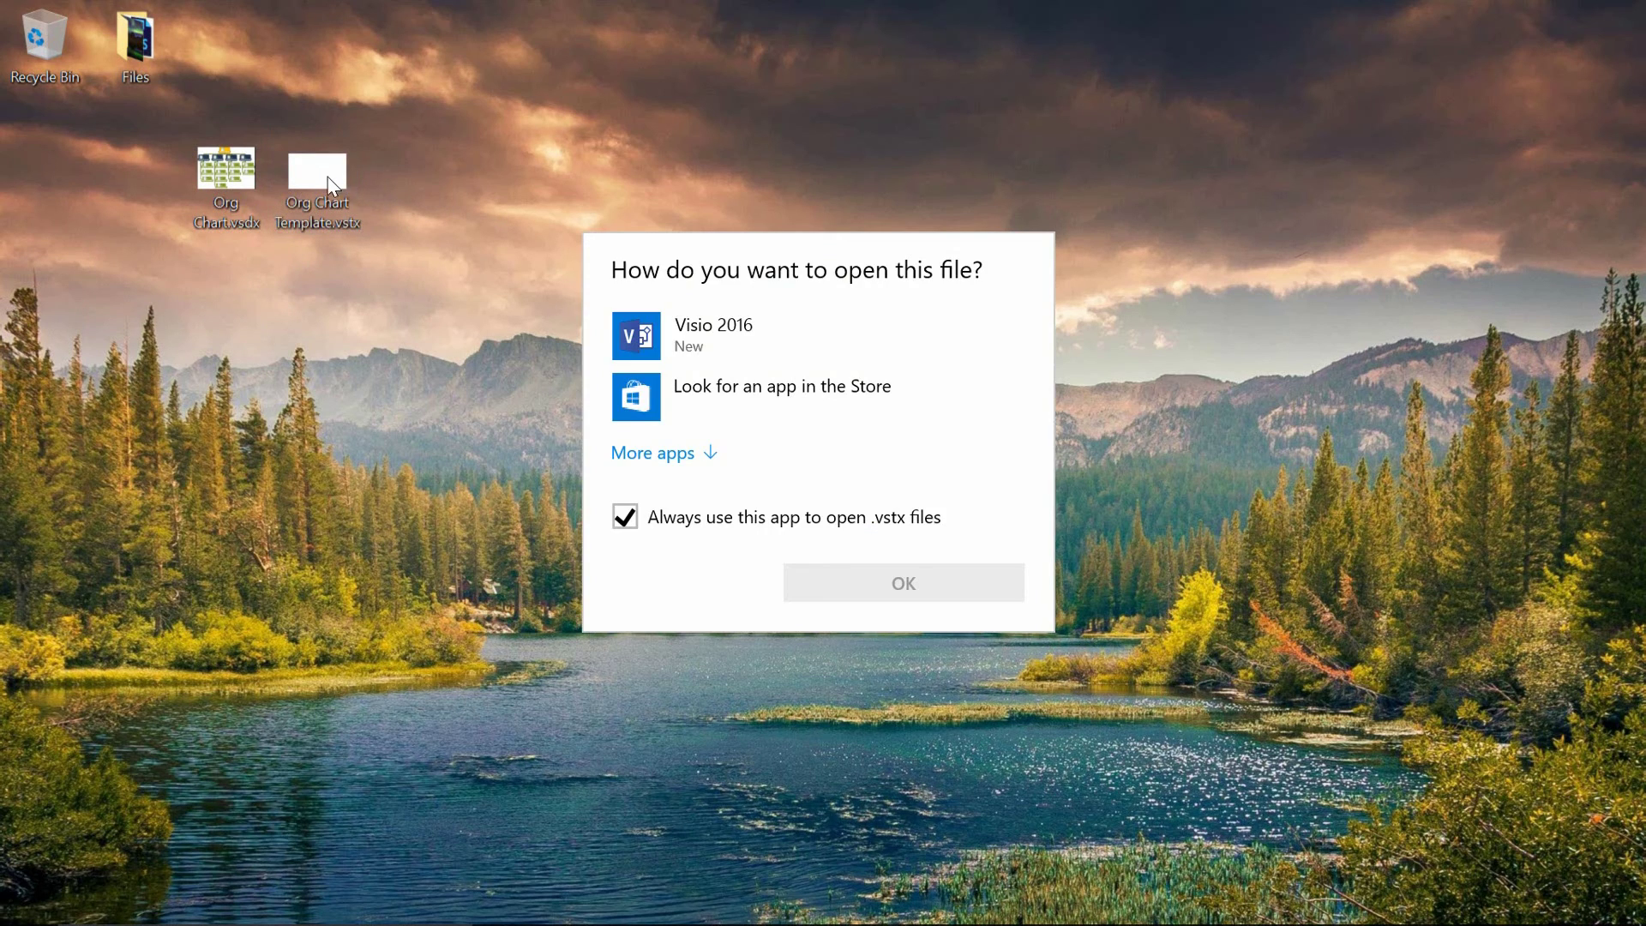
pyautogui.click(699, 325)
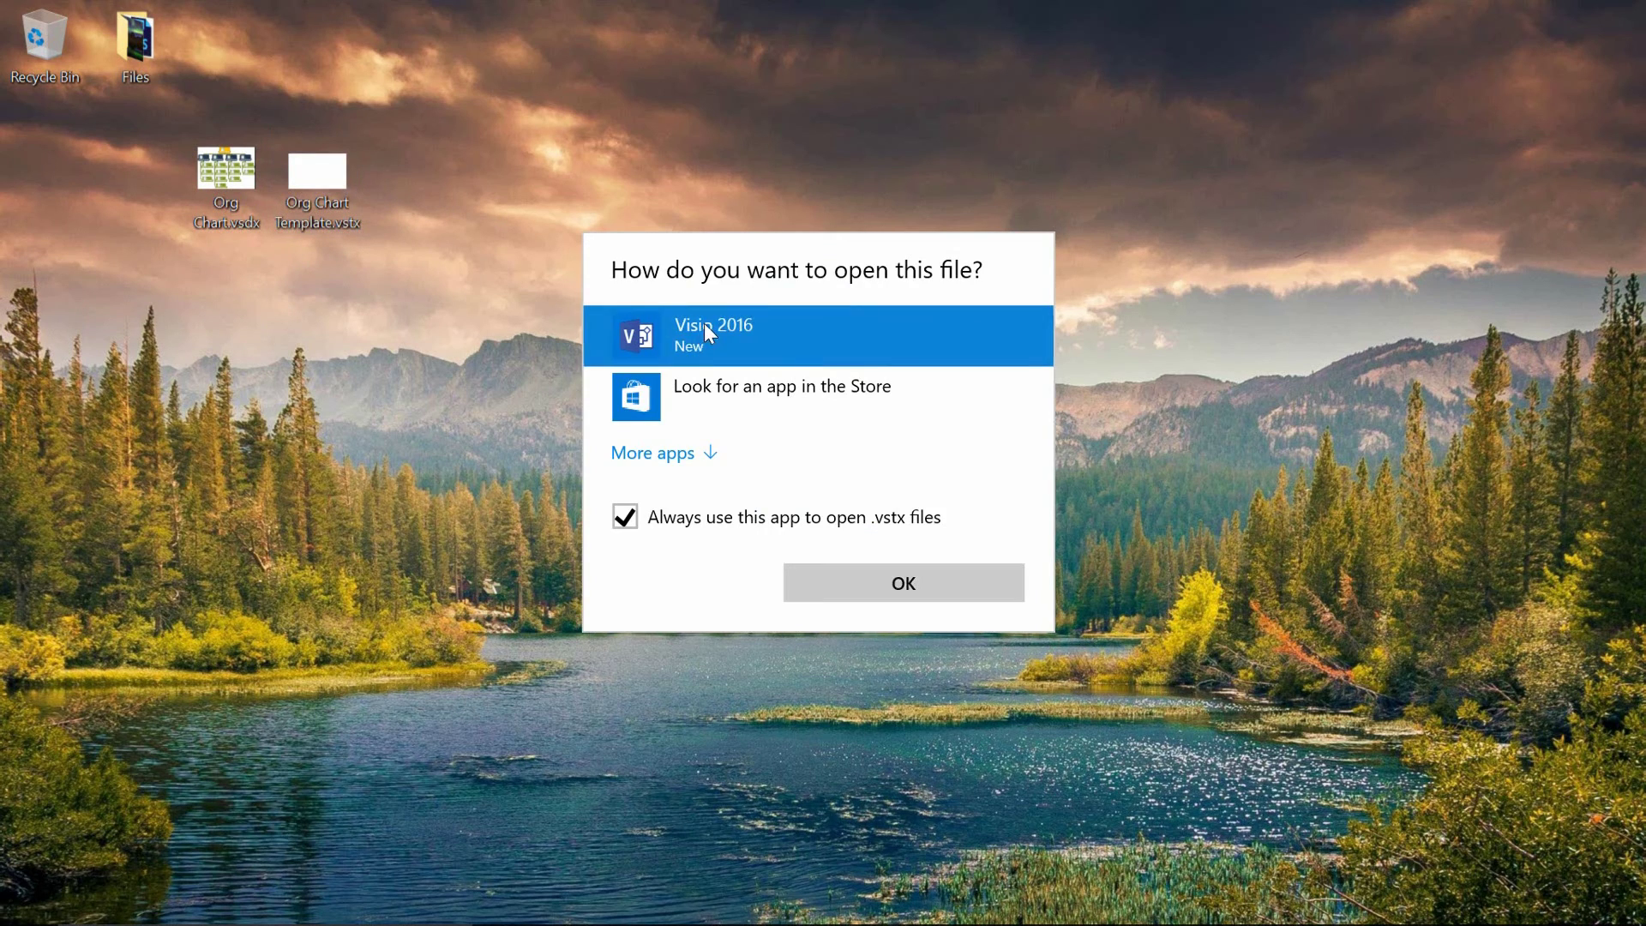
pyautogui.click(883, 588)
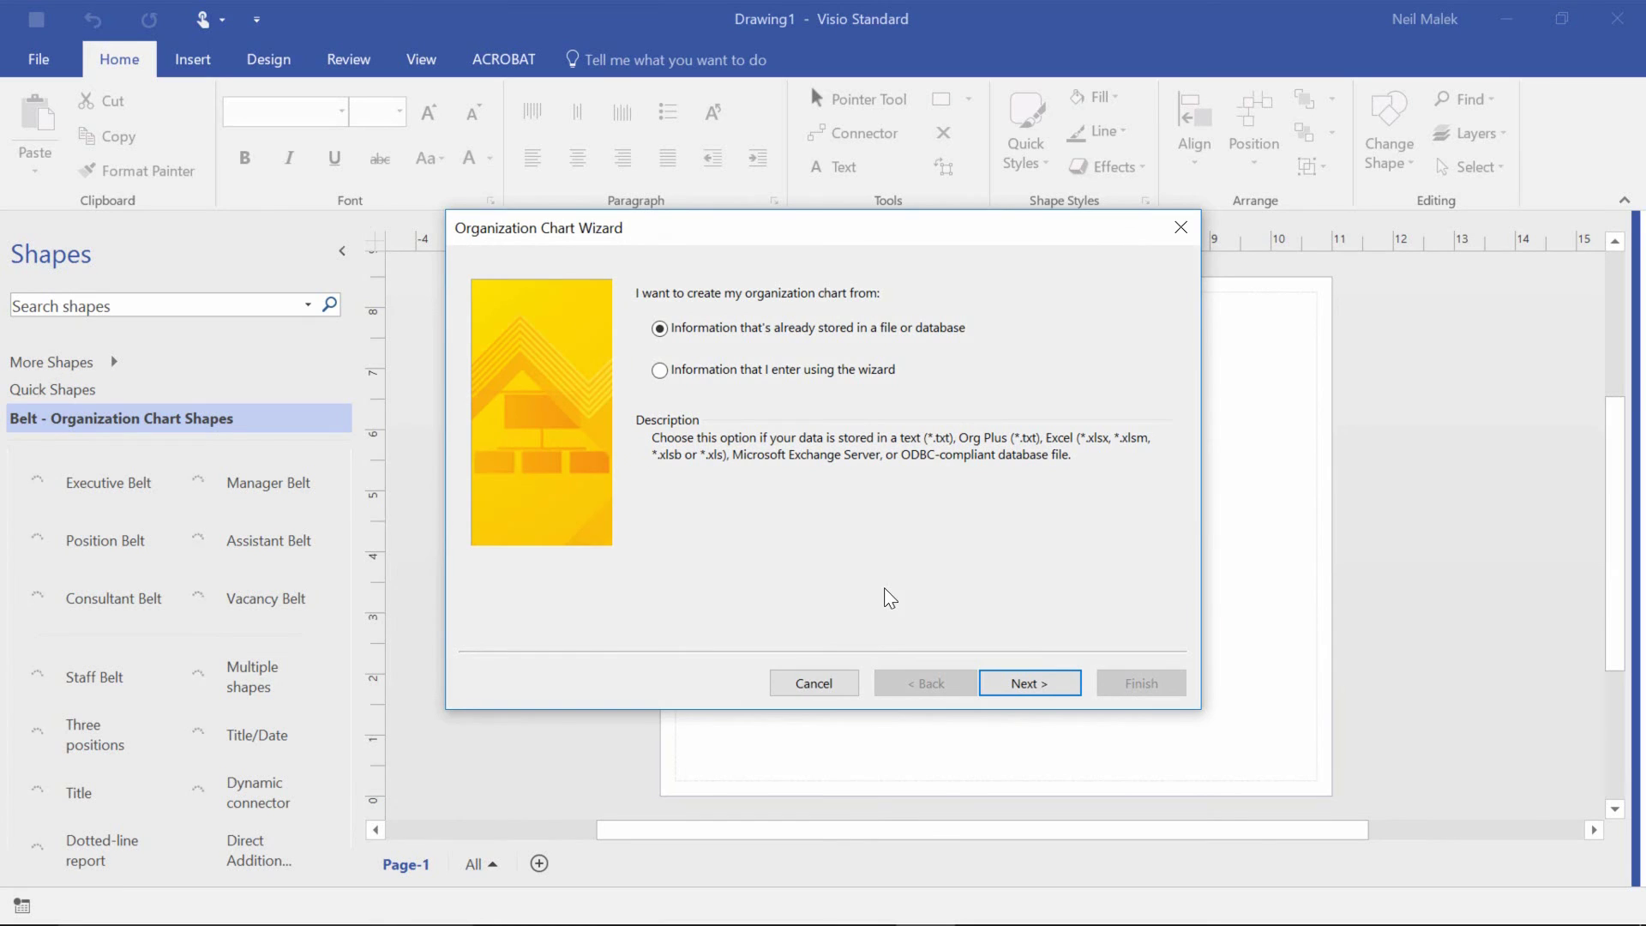
# Step: Cancel the Organization Chart Wizard and place a gold Executive Belt shape at the top of Drawing1
pyautogui.click(814, 685)
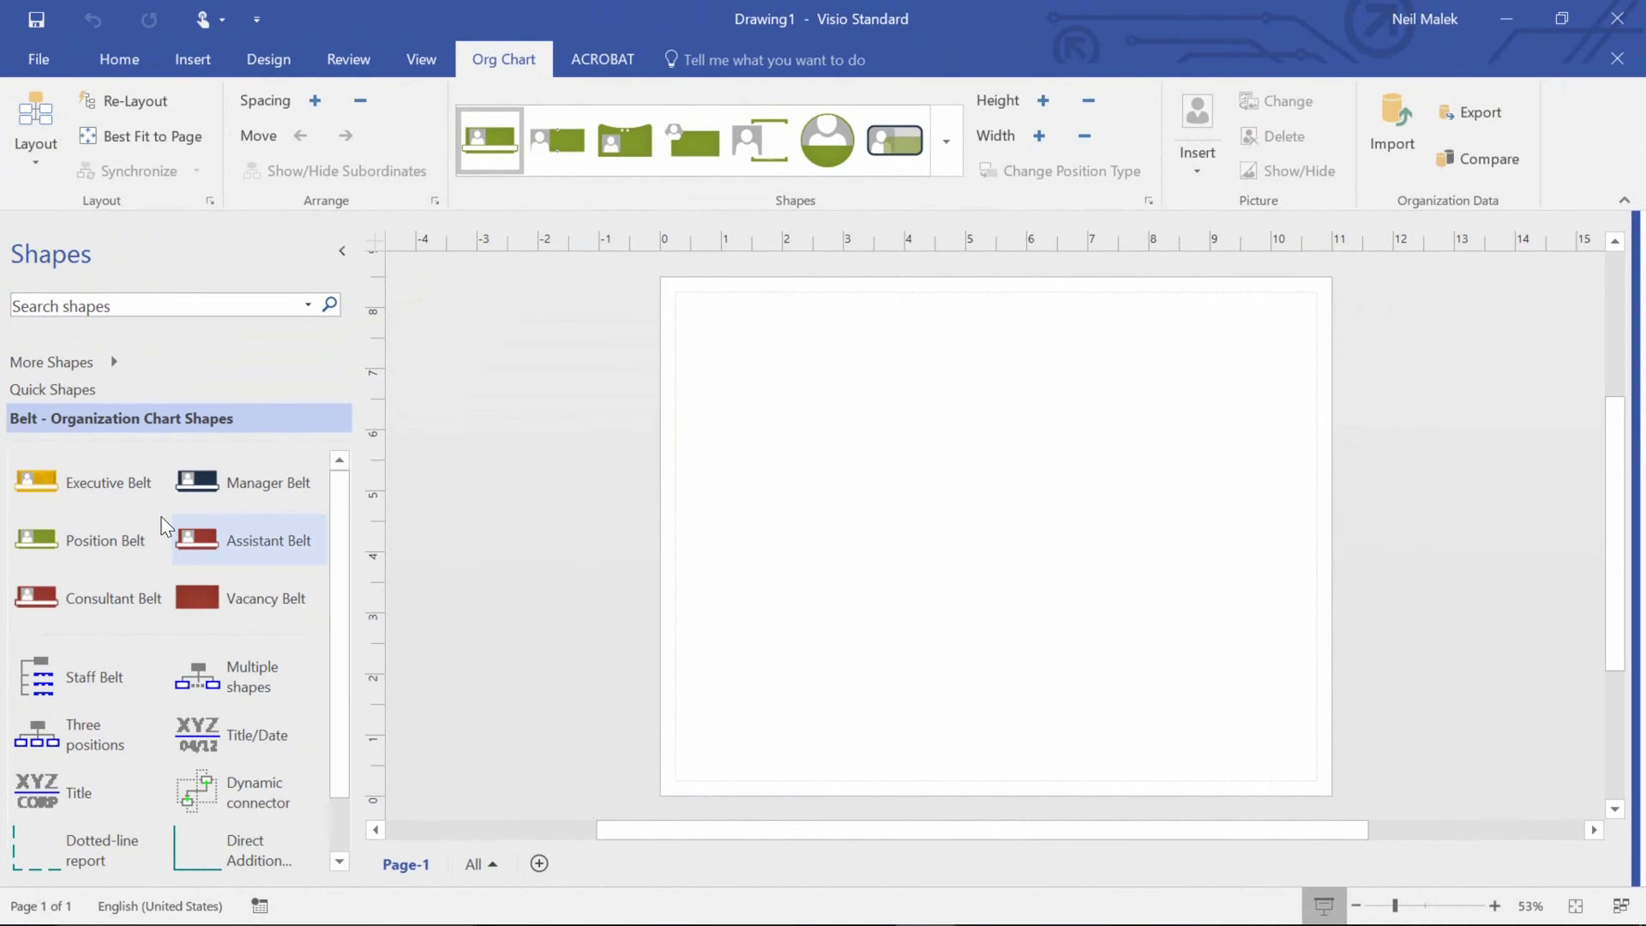
pyautogui.moveTo(80, 481); pyautogui.dragTo(1006, 323)
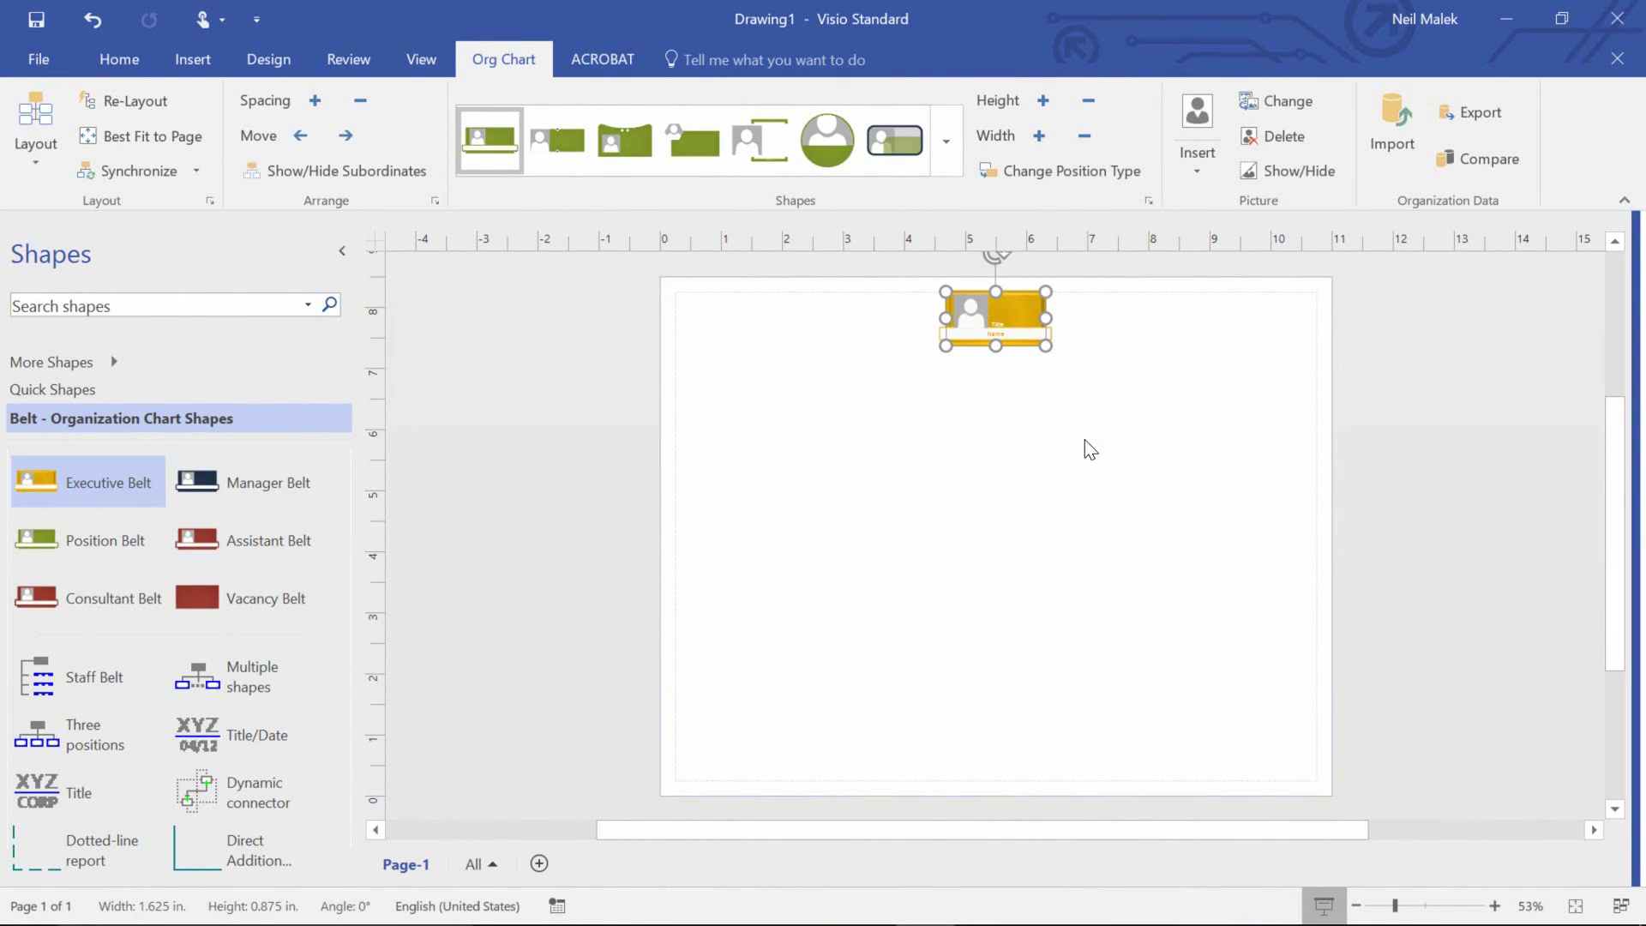
pyautogui.click(1087, 442)
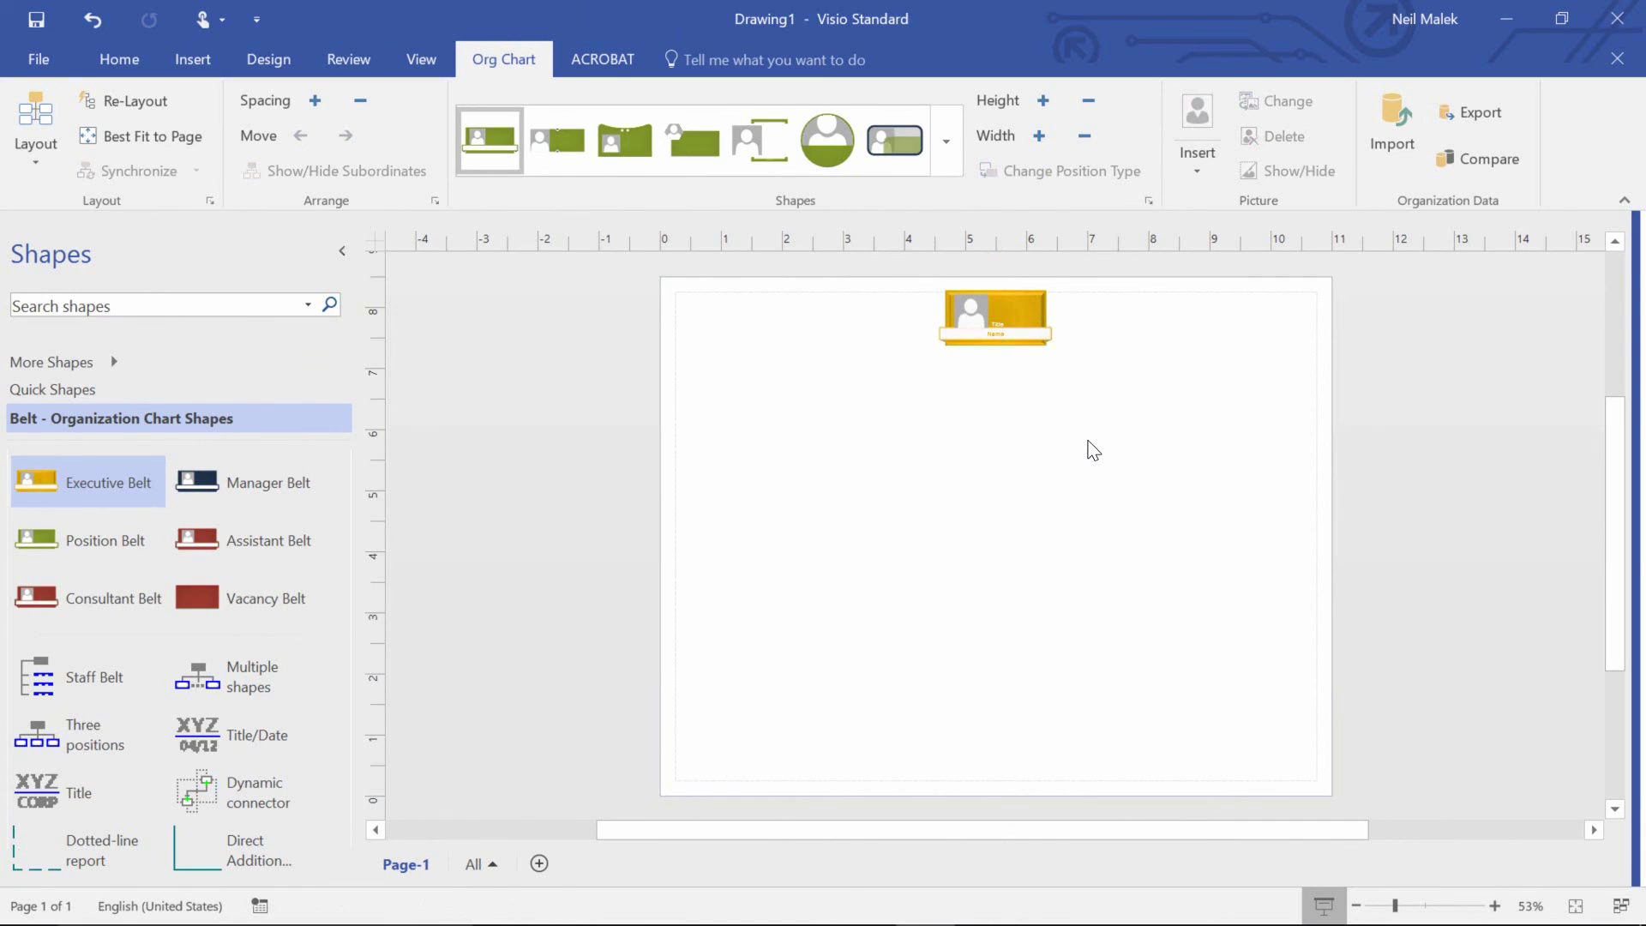